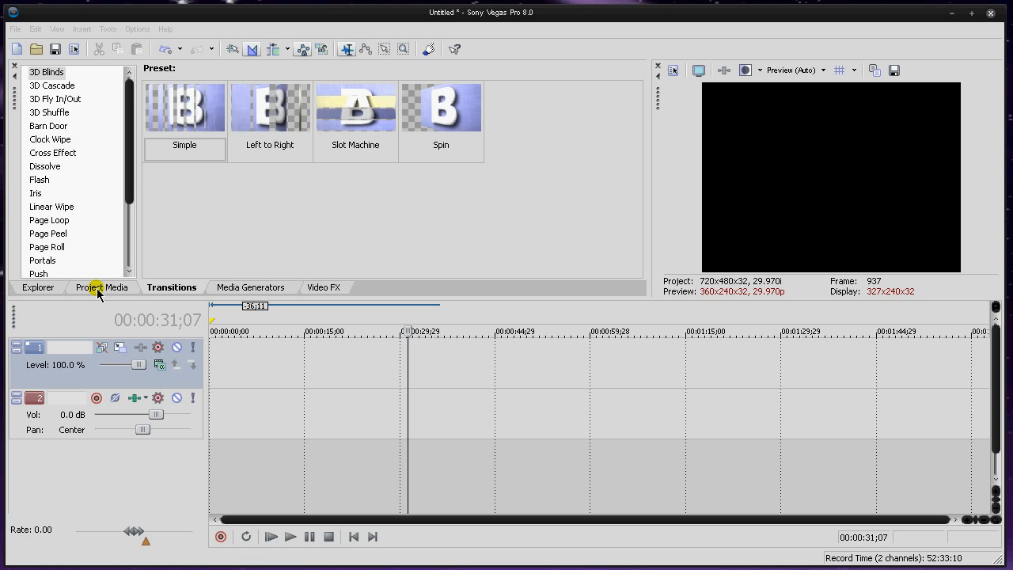
pyautogui.click(49, 286)
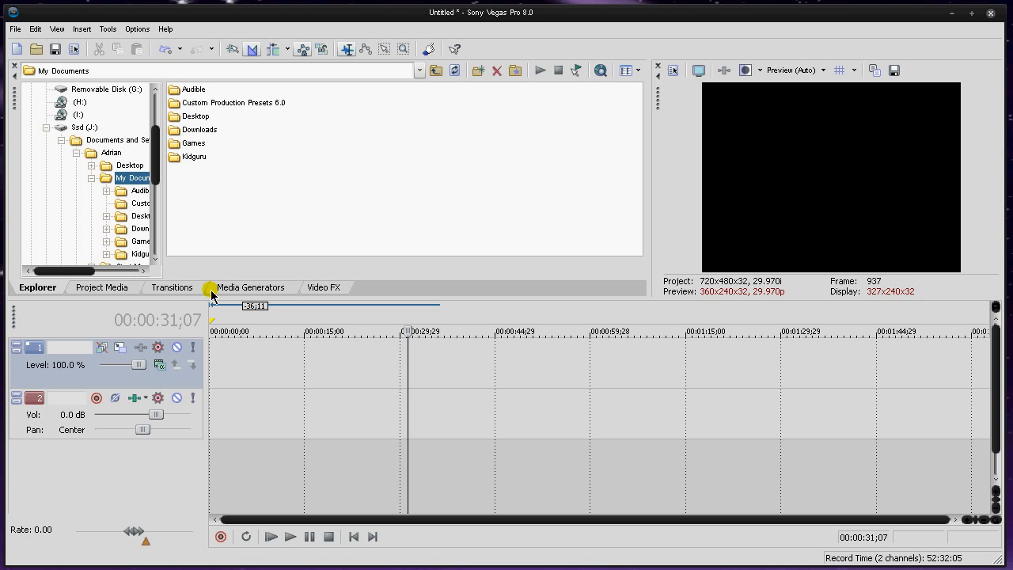
pyautogui.moveTo(79, 269); pyautogui.dragTo(98, 267)
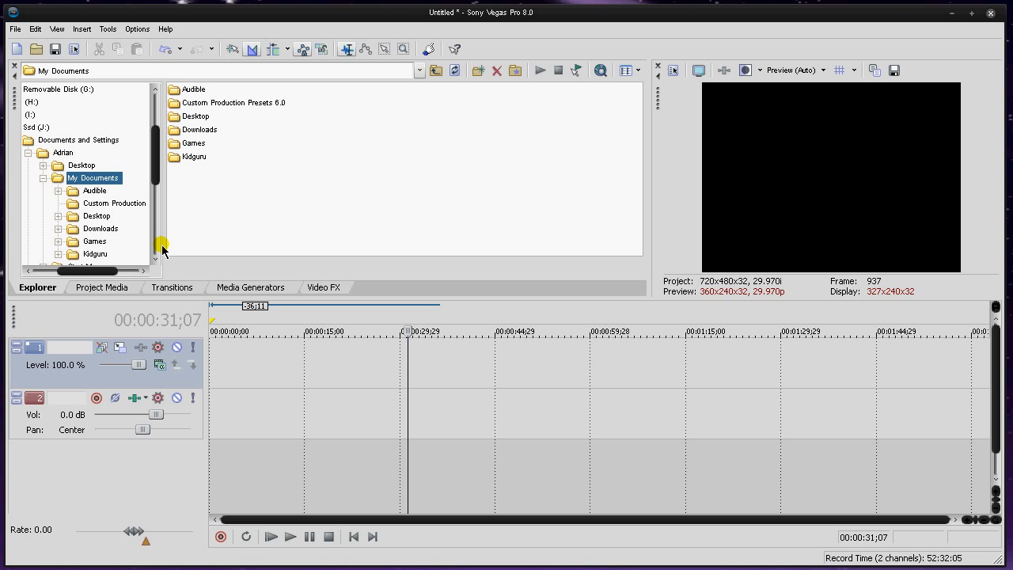
pyautogui.click(190, 286)
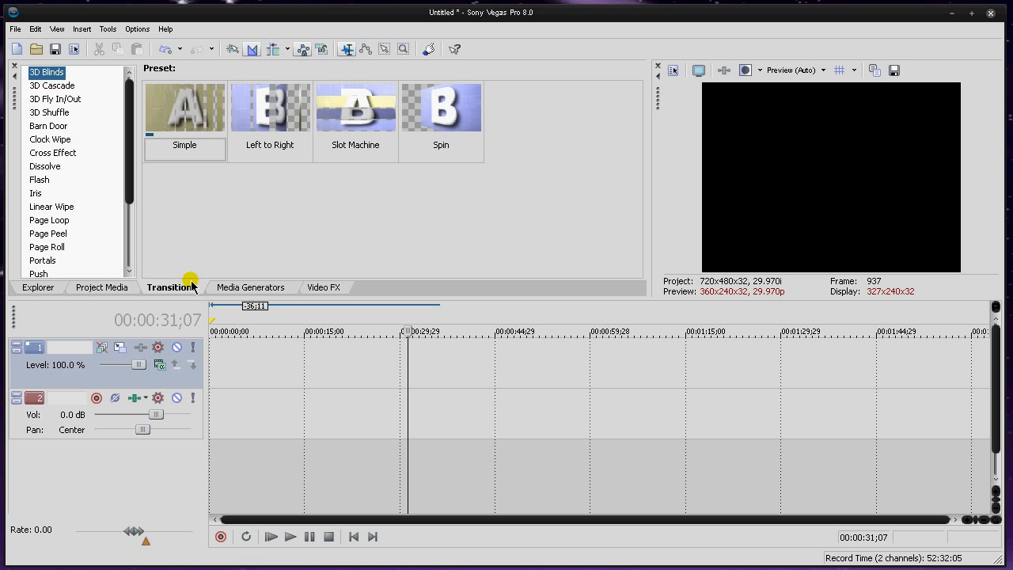
pyautogui.click(224, 288)
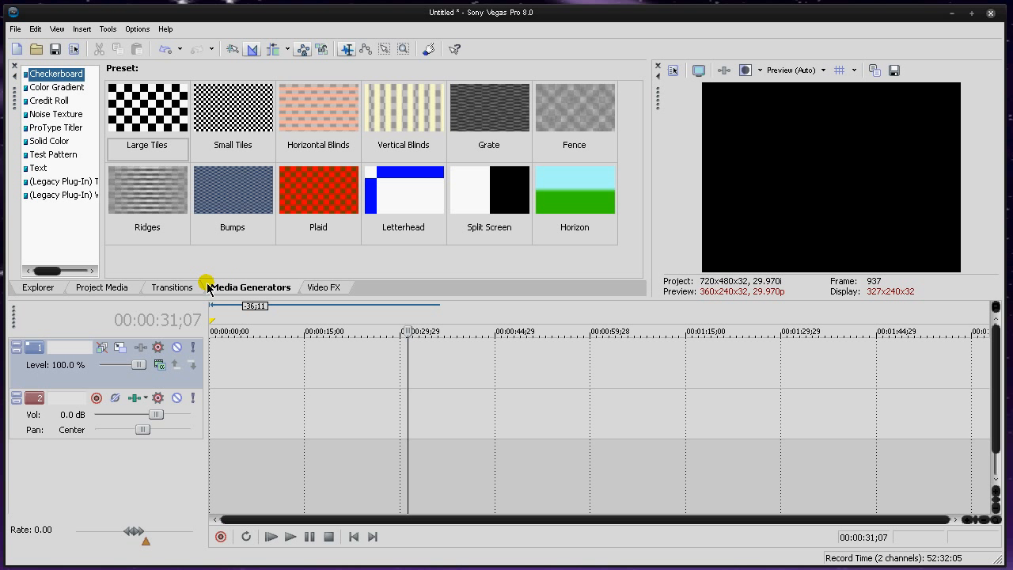
# Step: Open the Video 10 clip from the QuickCam folder and move it to the start of the timeline with the playhead at the beginning
pyautogui.click(15, 29)
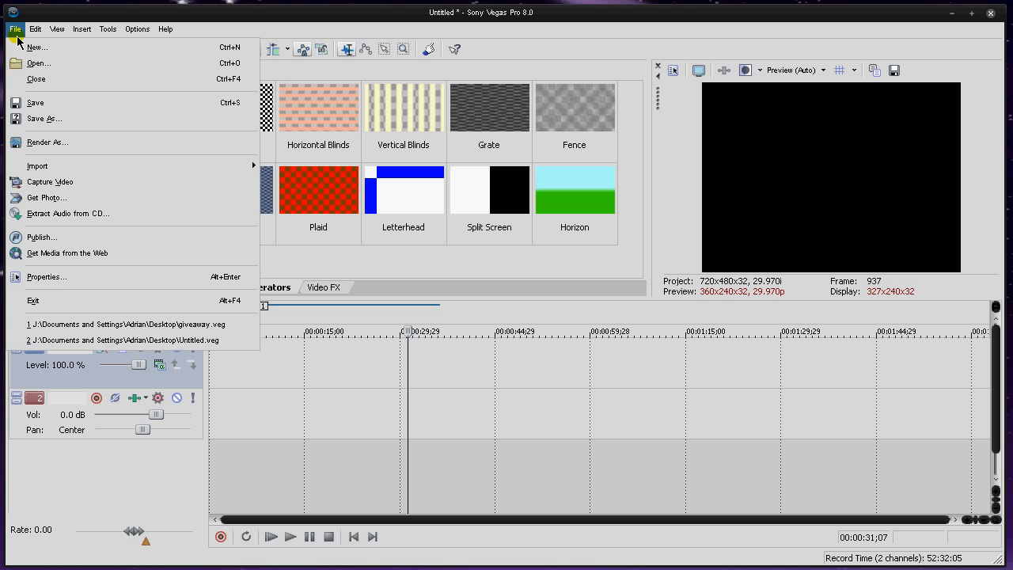
pyautogui.click(24, 61)
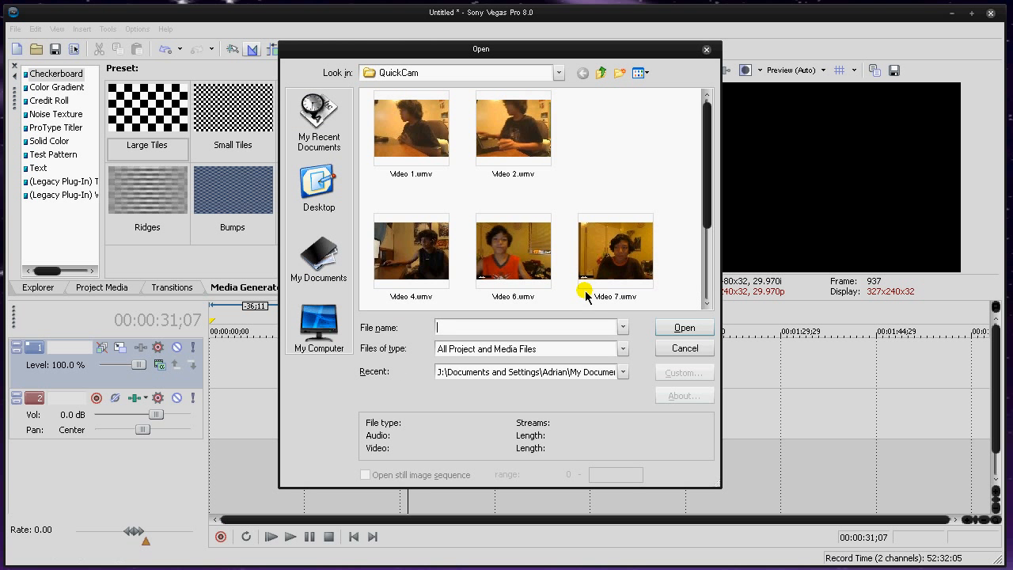
pyautogui.scroll(-2, 641, 174)
pyautogui.scroll(2, 666, 265)
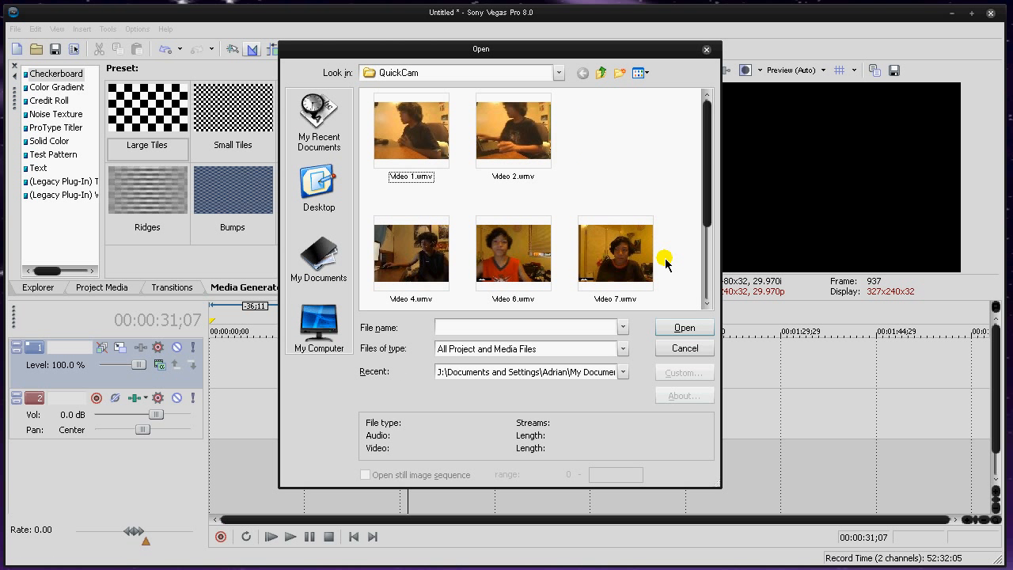
pyautogui.scroll(-2, 666, 264)
pyautogui.doubleClick(646, 259)
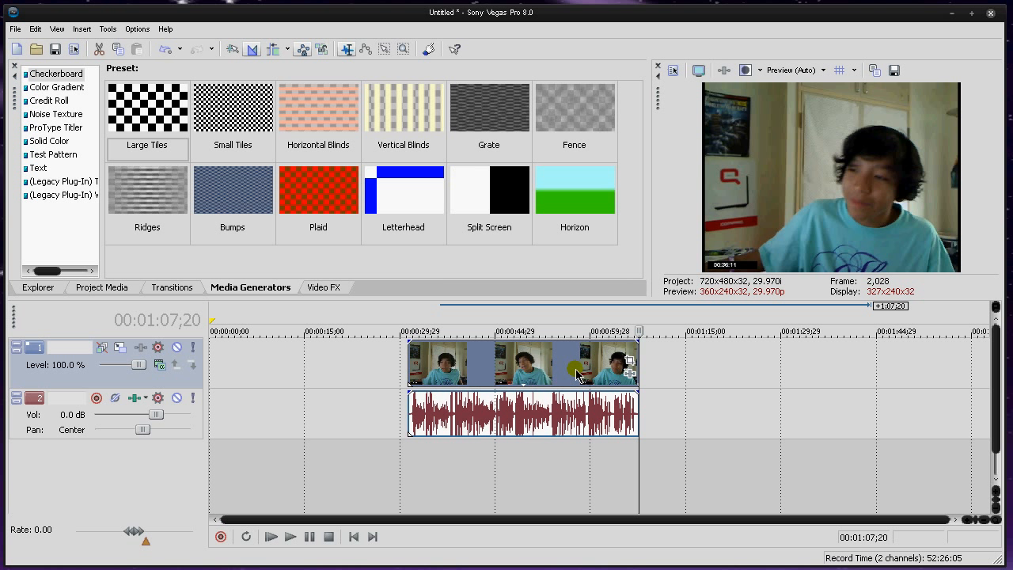
pyautogui.moveTo(576, 375); pyautogui.dragTo(323, 379)
pyautogui.click(353, 537)
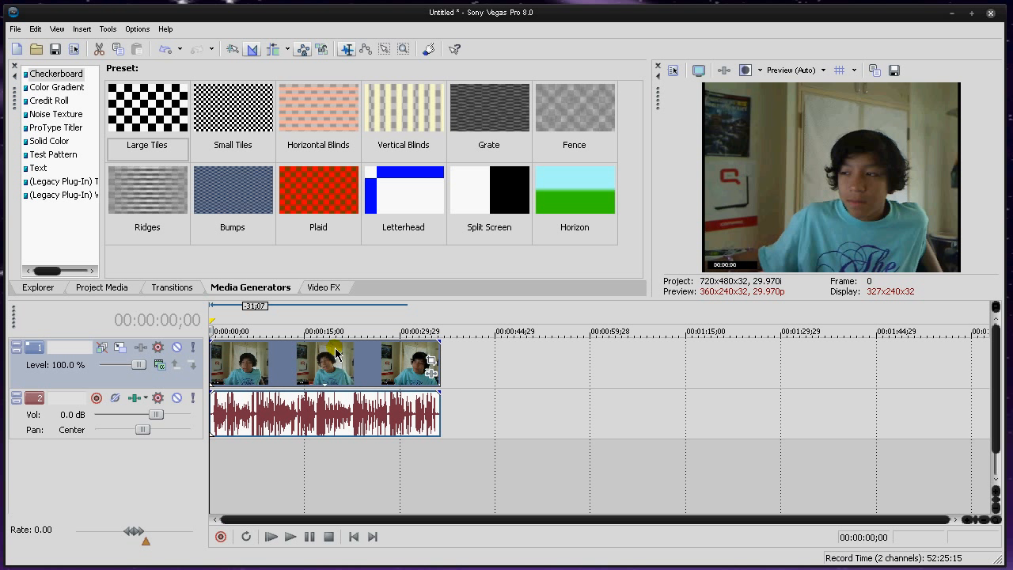
# Step: Open Event Pan/Crop for the Video 10 clip, and shrink and reposition its window so the video preview stays uncovered
pyautogui.click(433, 359)
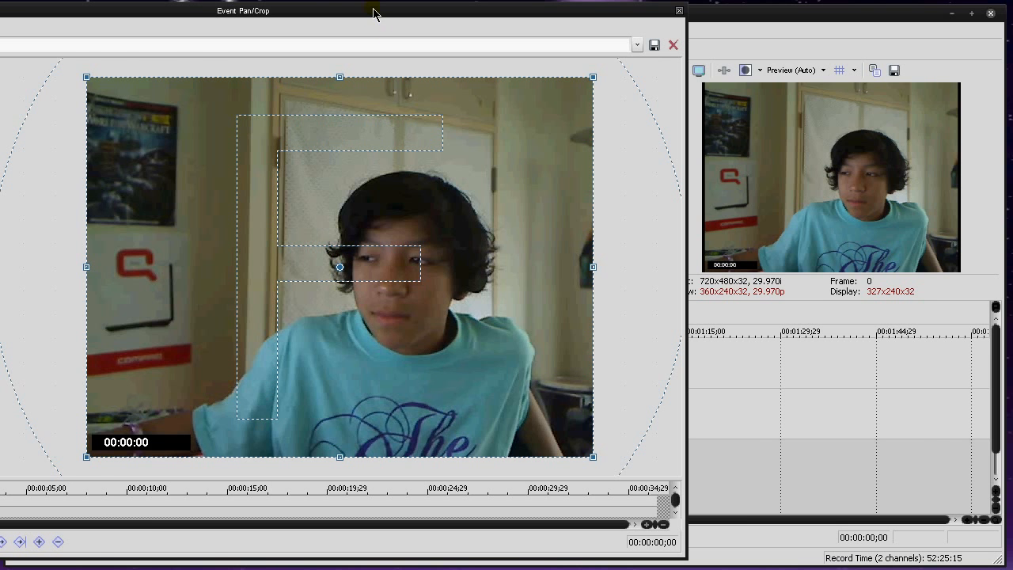
pyautogui.moveTo(375, 11); pyautogui.dragTo(594, 13)
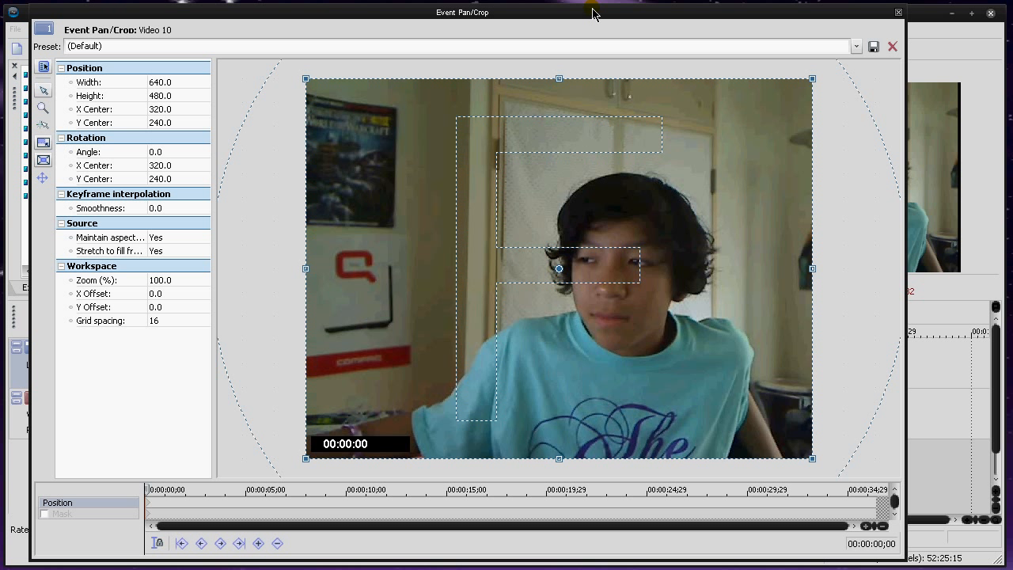
pyautogui.scroll(-8, 561, 239)
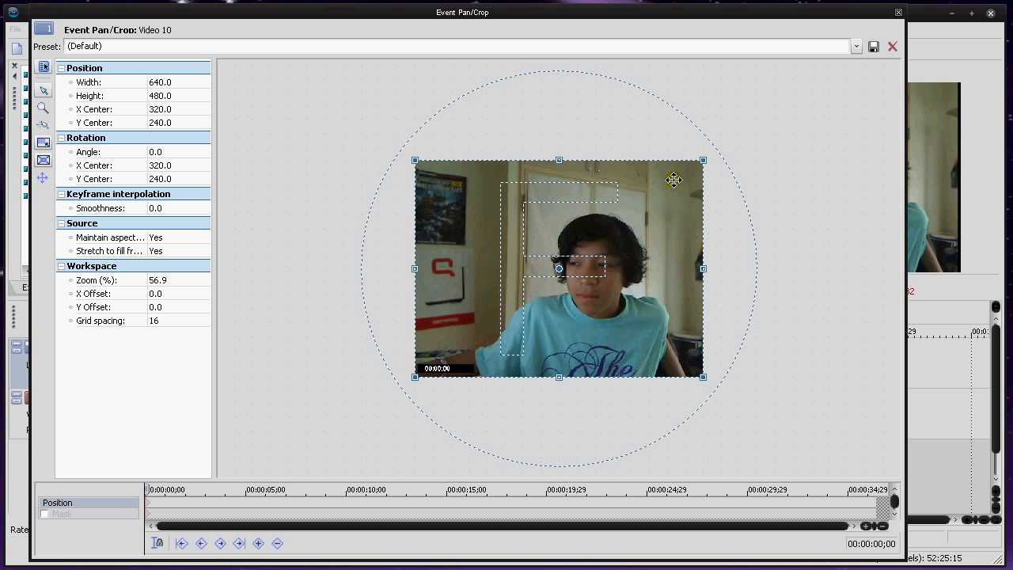
pyautogui.scroll(1, 537, 195)
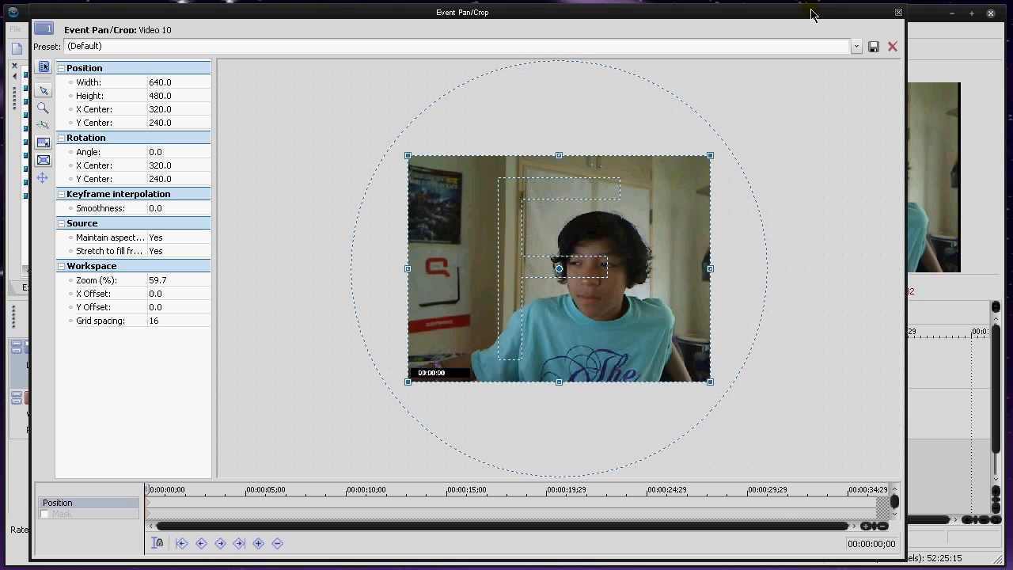
pyautogui.moveTo(812, 13); pyautogui.dragTo(697, 13)
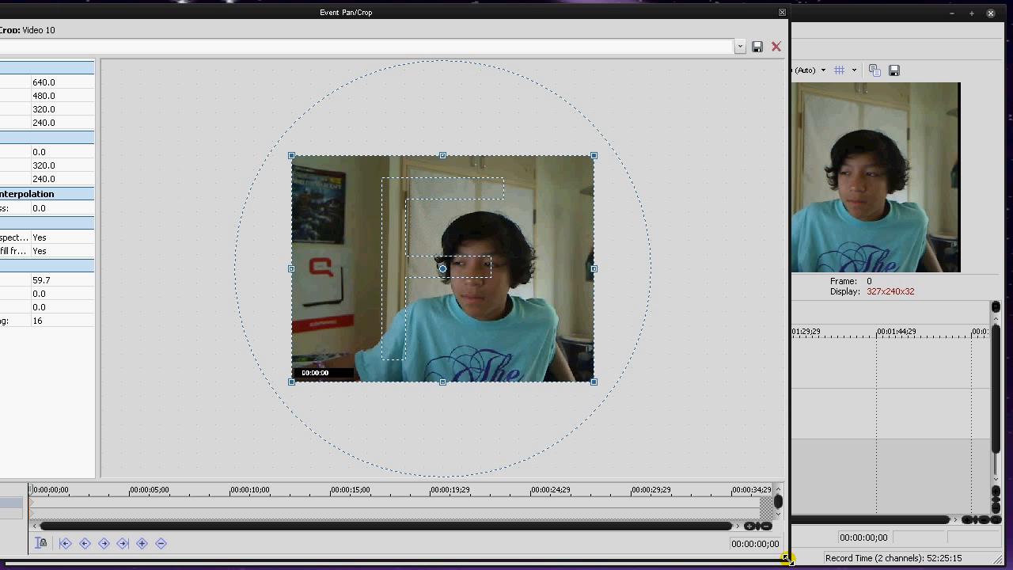
pyautogui.moveTo(788, 559); pyautogui.dragTo(645, 409)
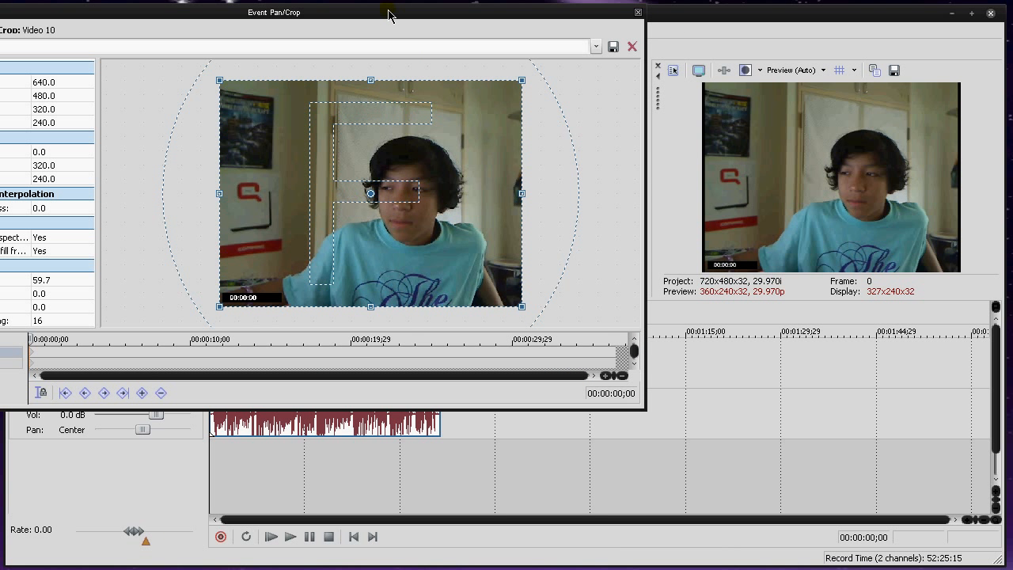
pyautogui.moveTo(388, 12); pyautogui.dragTo(485, 163)
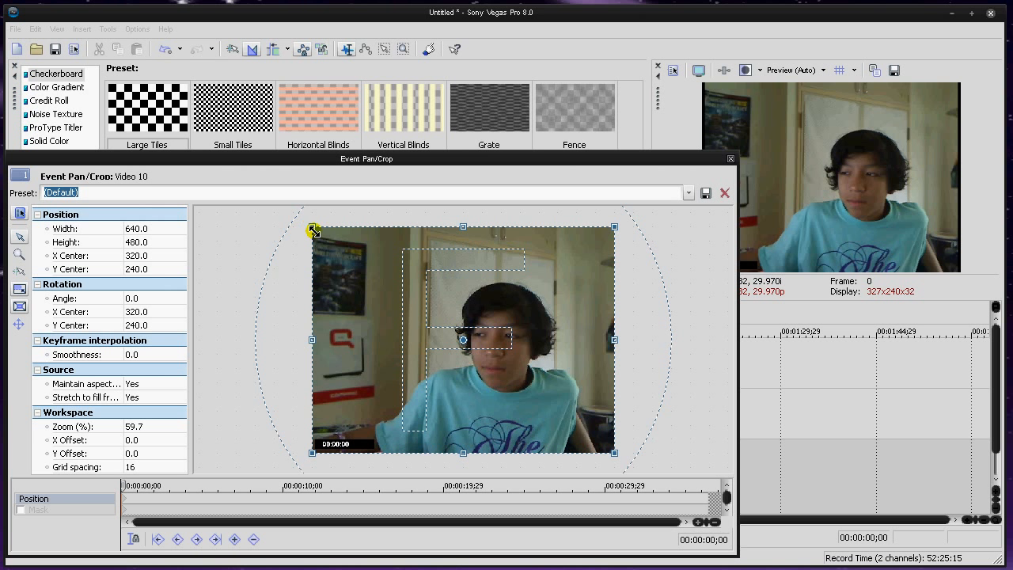
# Step: Shrink the crop frame to about 635.5 × 476.7, and restore it to 640 × 480
pyautogui.moveTo(313, 230); pyautogui.dragTo(241, 226)
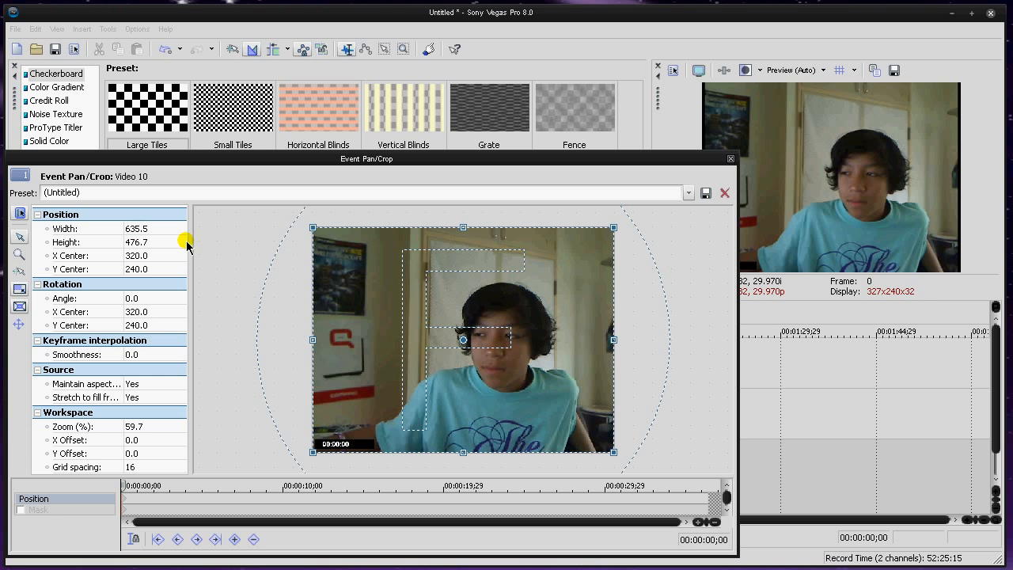
pyautogui.click(731, 159)
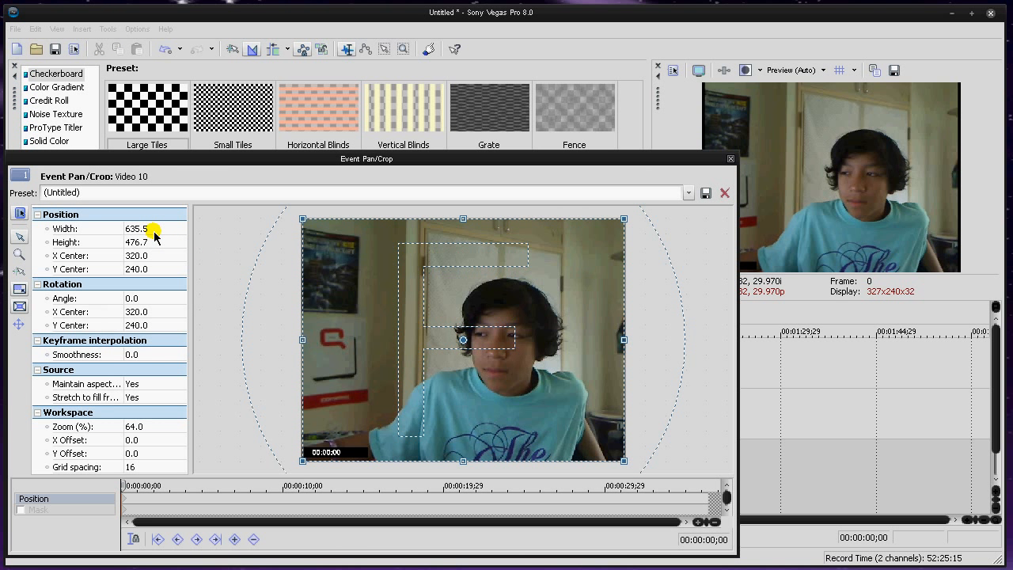
pyautogui.click(139, 230)
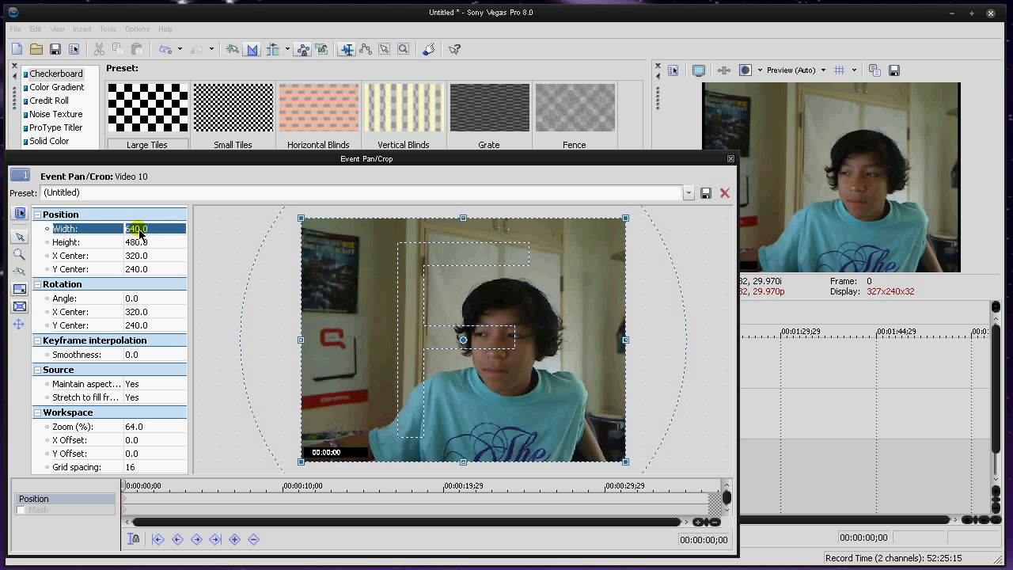
pyautogui.press('Tab')
pyautogui.click(213, 220)
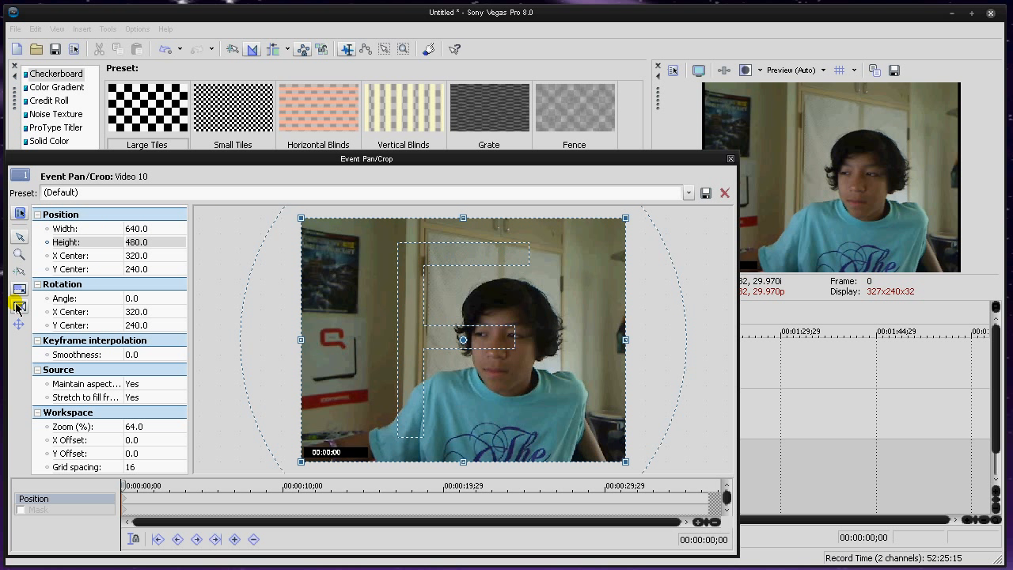
pyautogui.click(19, 216)
pyautogui.click(19, 215)
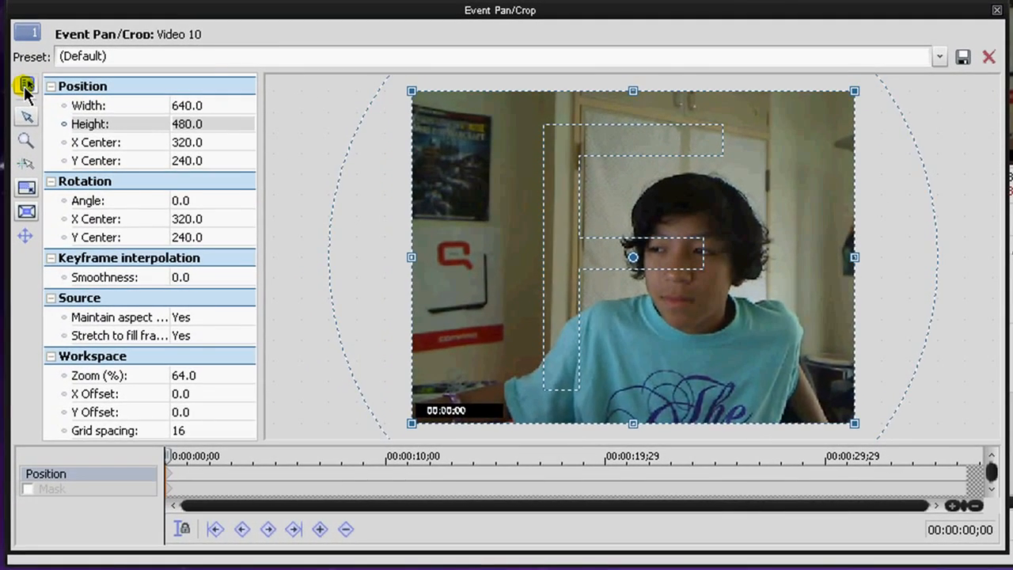
pyautogui.click(19, 215)
pyautogui.click(24, 84)
# Step: Apply the 16:9 Widescreen TV aspect ratio preset to the crop, and return to the (Default) preset
pyautogui.click(126, 54)
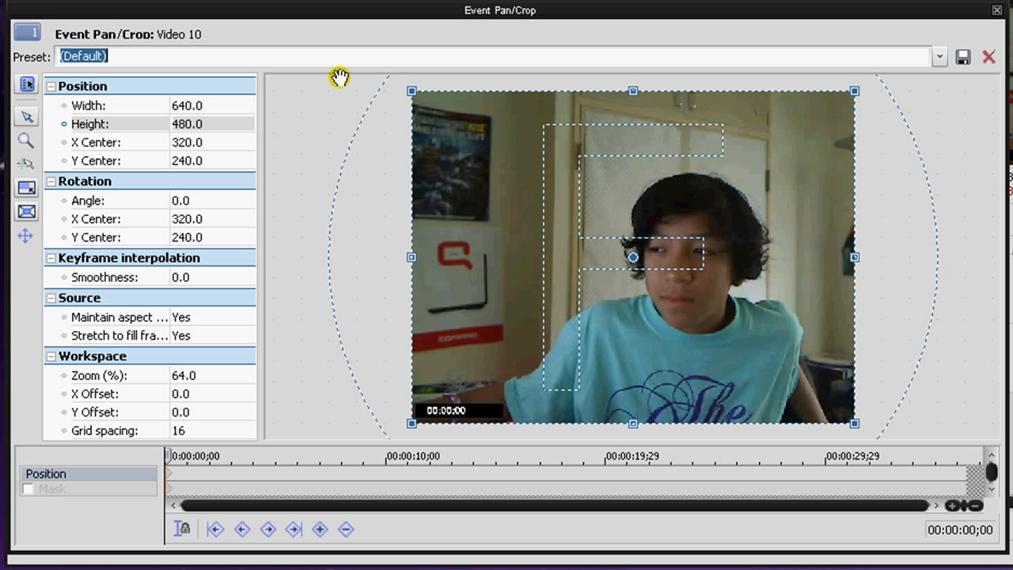
pyautogui.click(938, 57)
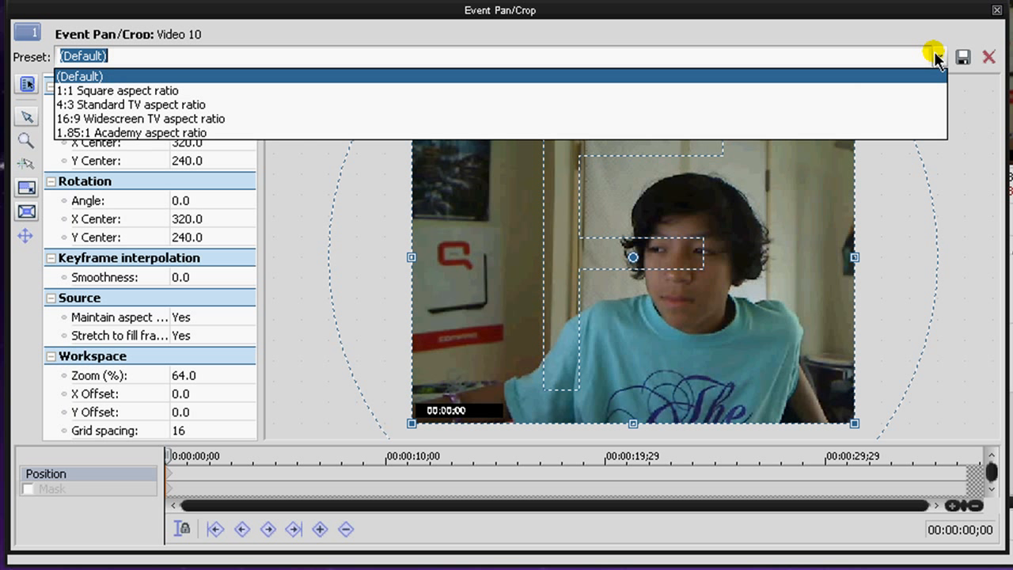
pyautogui.click(938, 57)
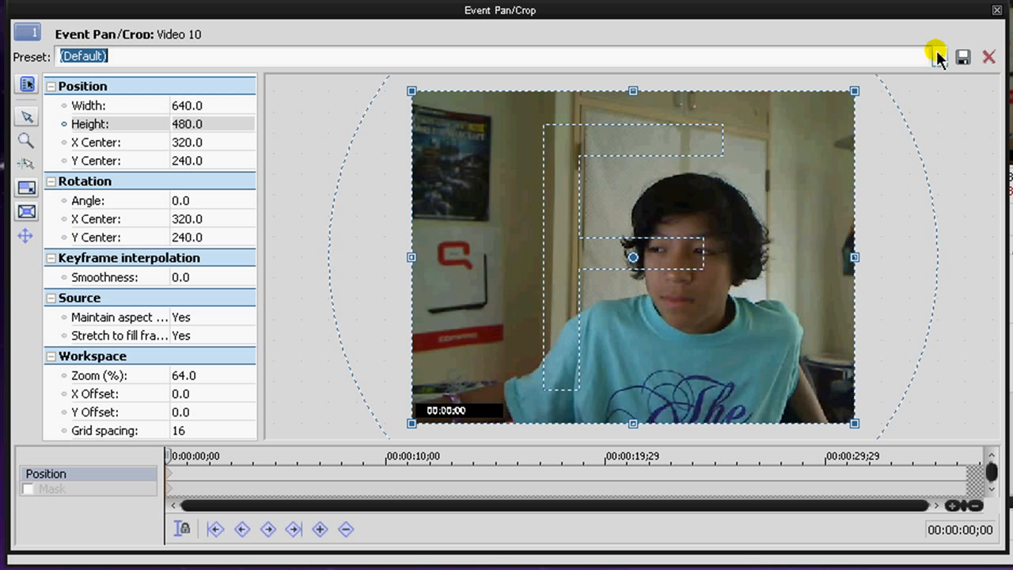
pyautogui.click(938, 56)
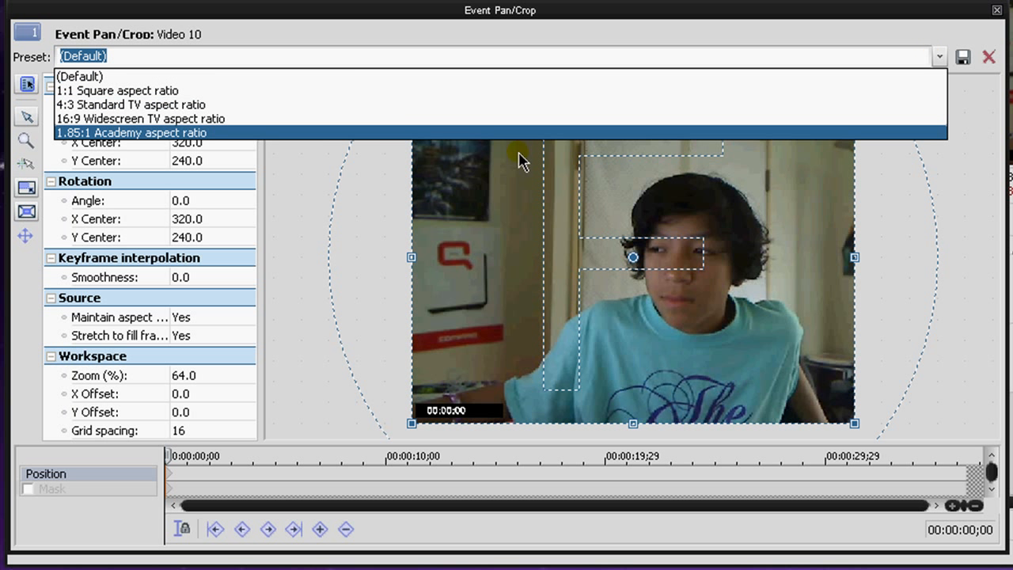
pyautogui.click(264, 118)
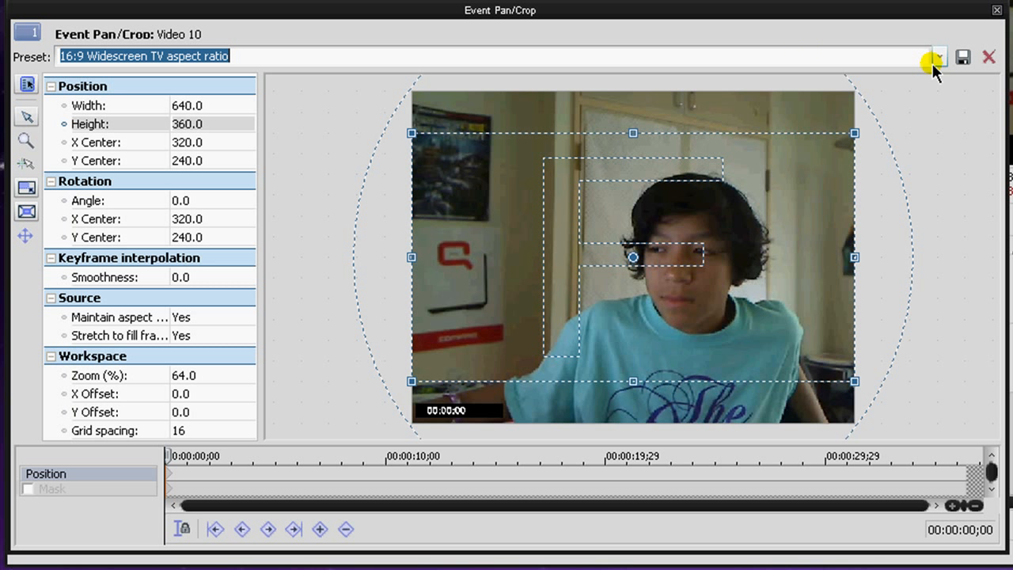
pyautogui.click(938, 56)
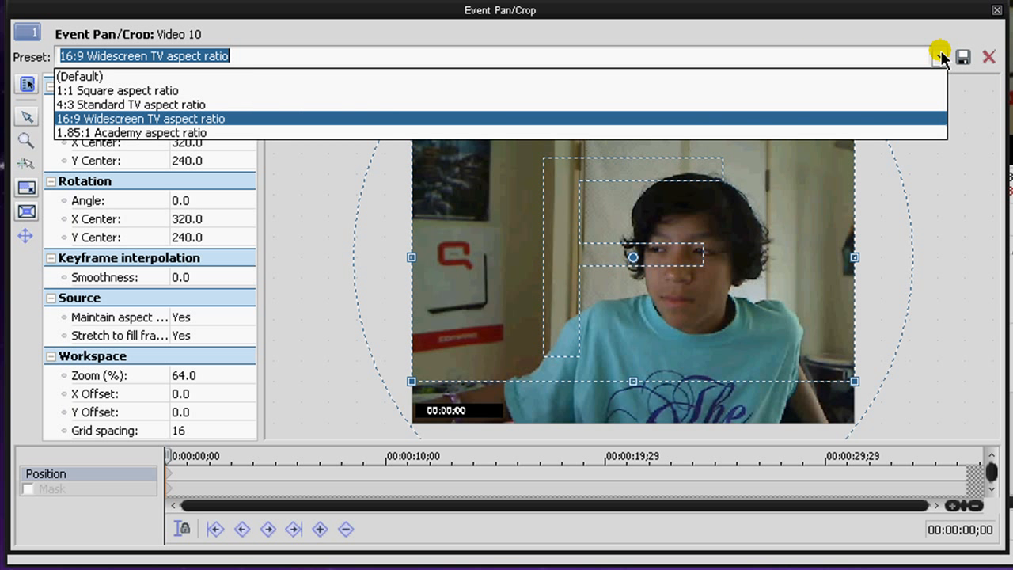
pyautogui.click(715, 77)
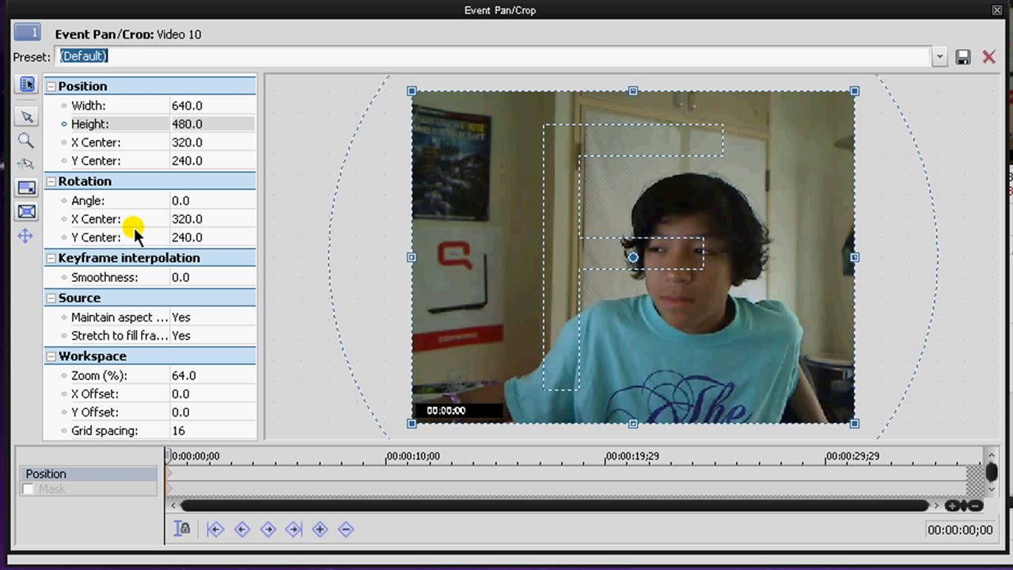
# Step: Rotate the crop frame slightly to an angle of about -0.1
pyautogui.click(212, 142)
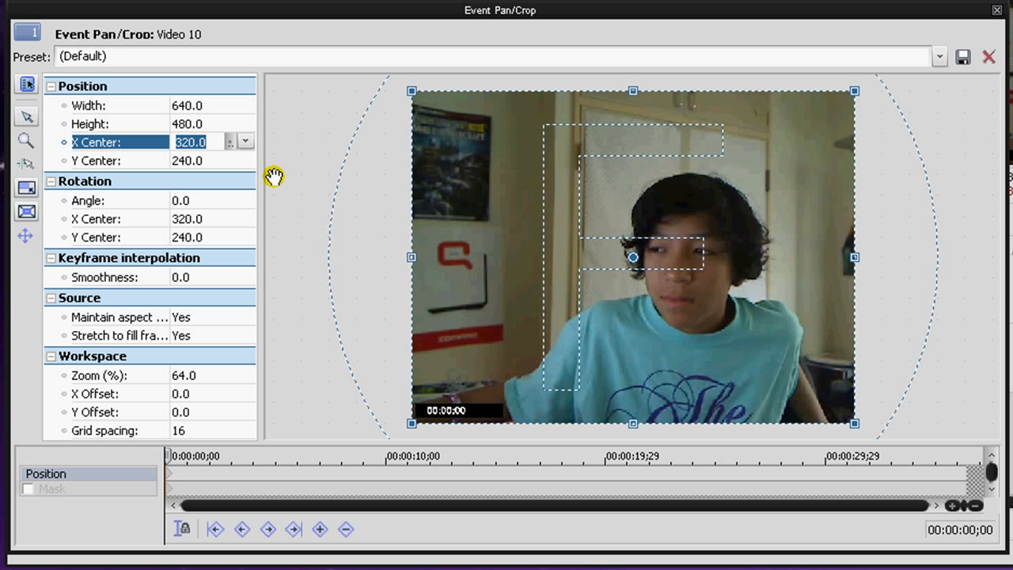
pyautogui.click(144, 186)
pyautogui.click(182, 200)
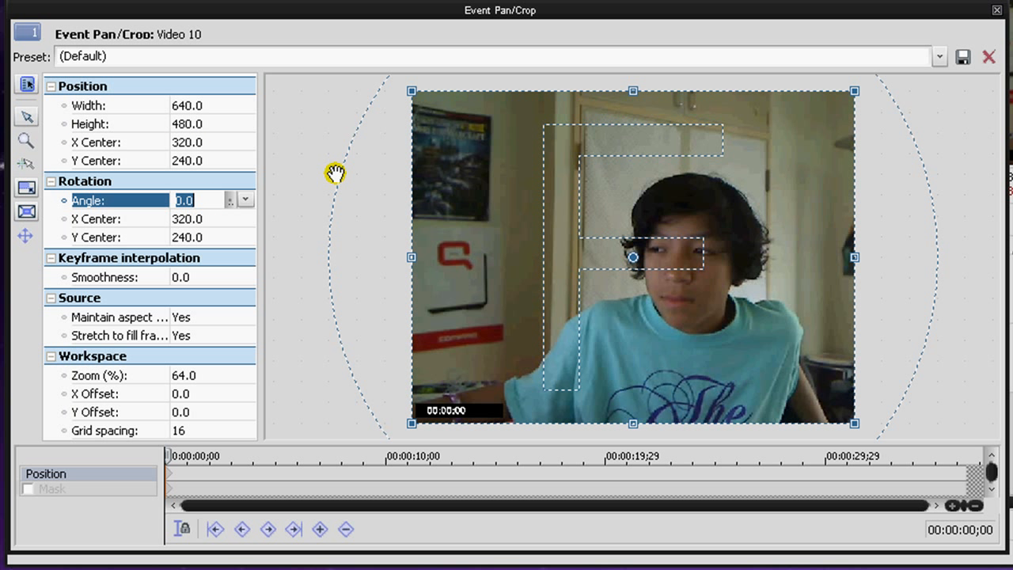
pyautogui.click(364, 190)
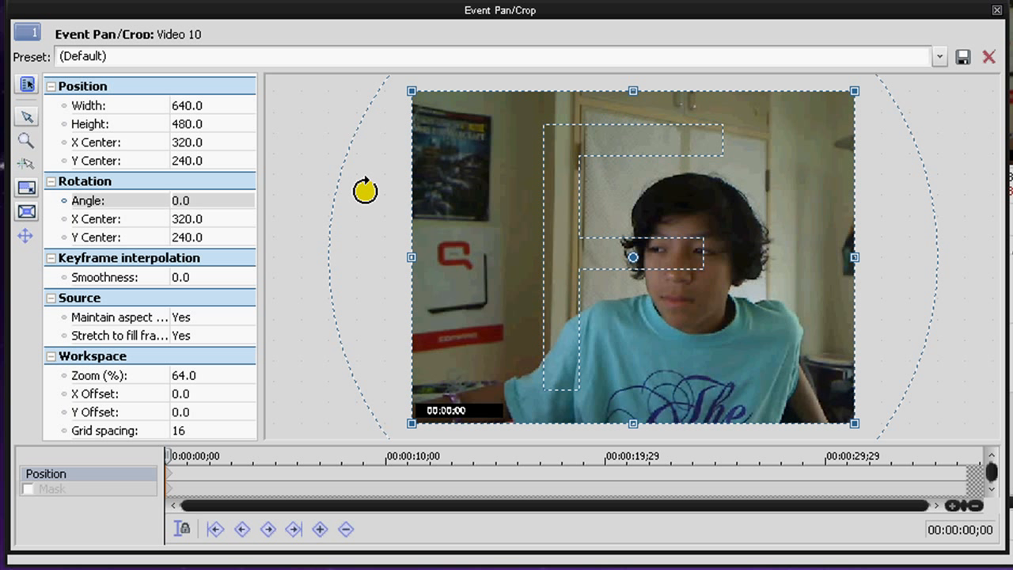
pyautogui.moveTo(365, 190)
pyautogui.mouseDown()
pyautogui.moveTo(364, 181)
pyautogui.moveTo(363, 191)
pyautogui.mouseUp()
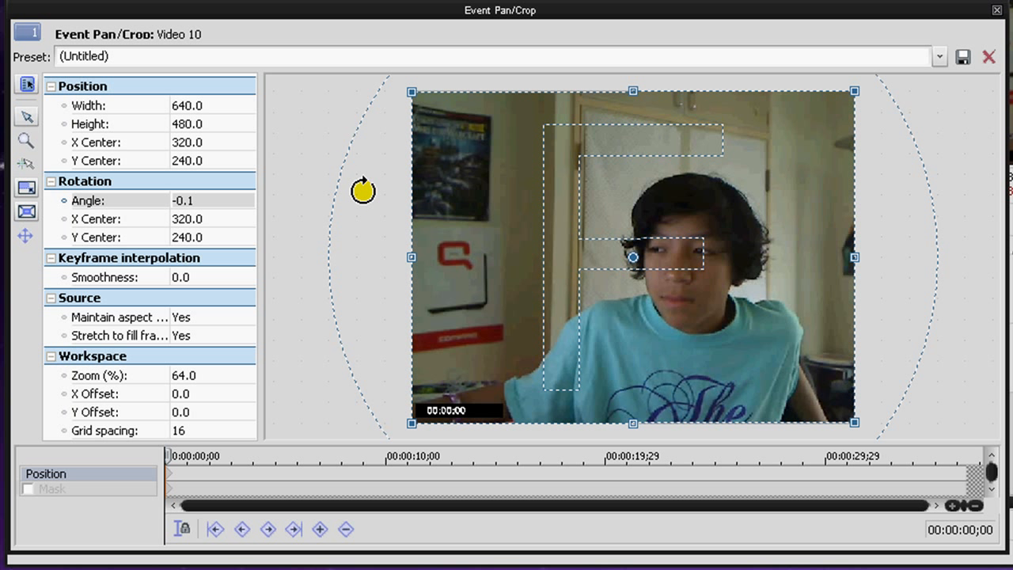
# Step: Show the slider for the keyframe interpolation Smoothness value, leaving it at 0.0
pyautogui.click(138, 276)
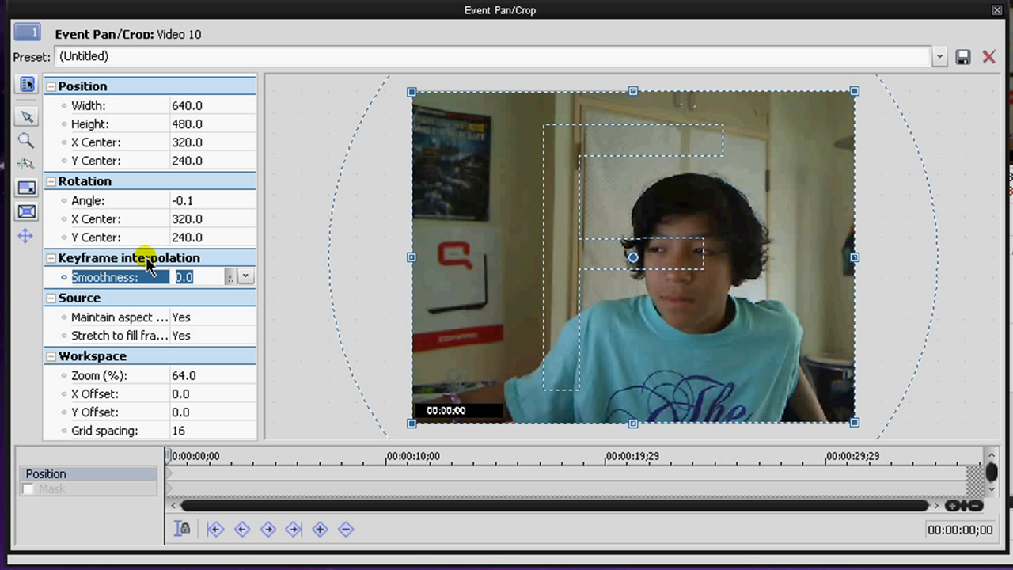
pyautogui.click(245, 277)
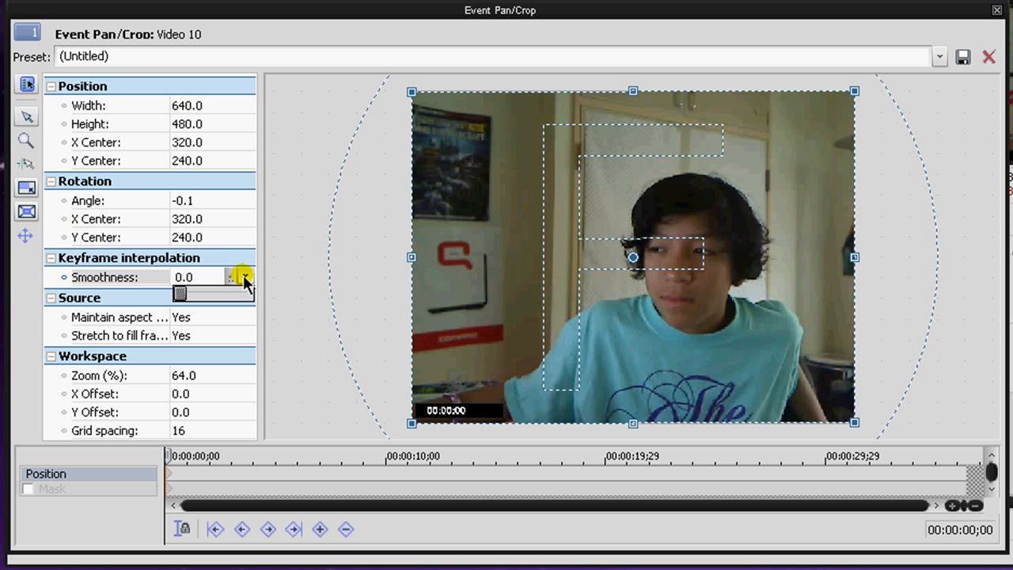
pyautogui.click(246, 277)
pyautogui.click(245, 277)
pyautogui.moveTo(181, 293); pyautogui.dragTo(61, 285)
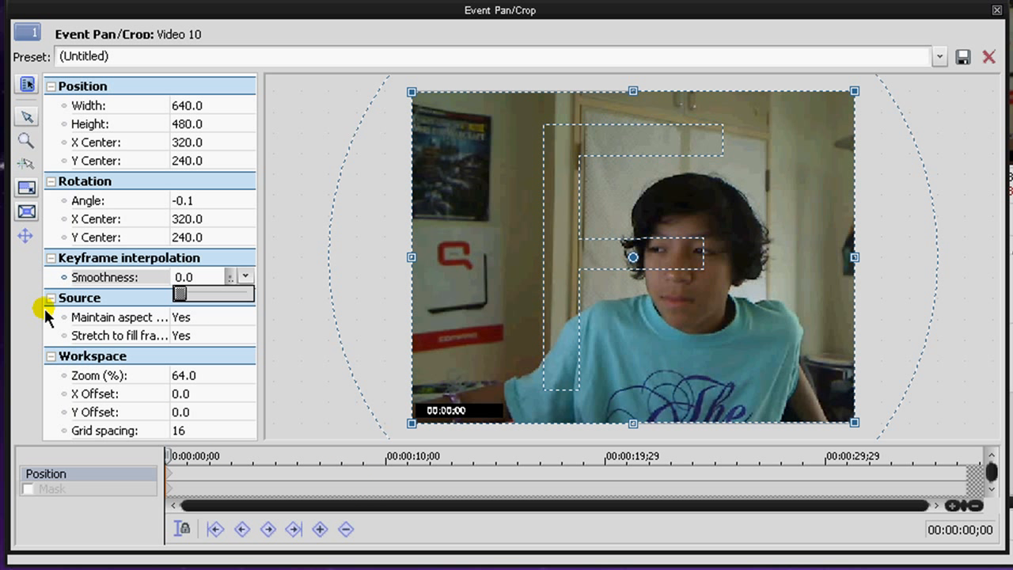
# Step: Switch the source's Maintain aspect ratio option to No, back to Yes, and to No again
pyautogui.click(117, 318)
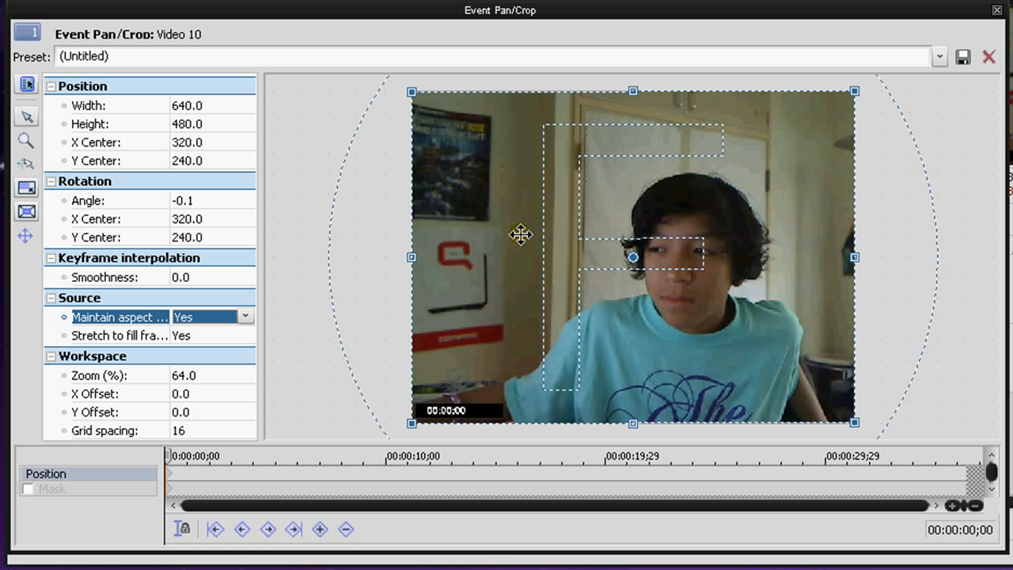
pyautogui.click(229, 318)
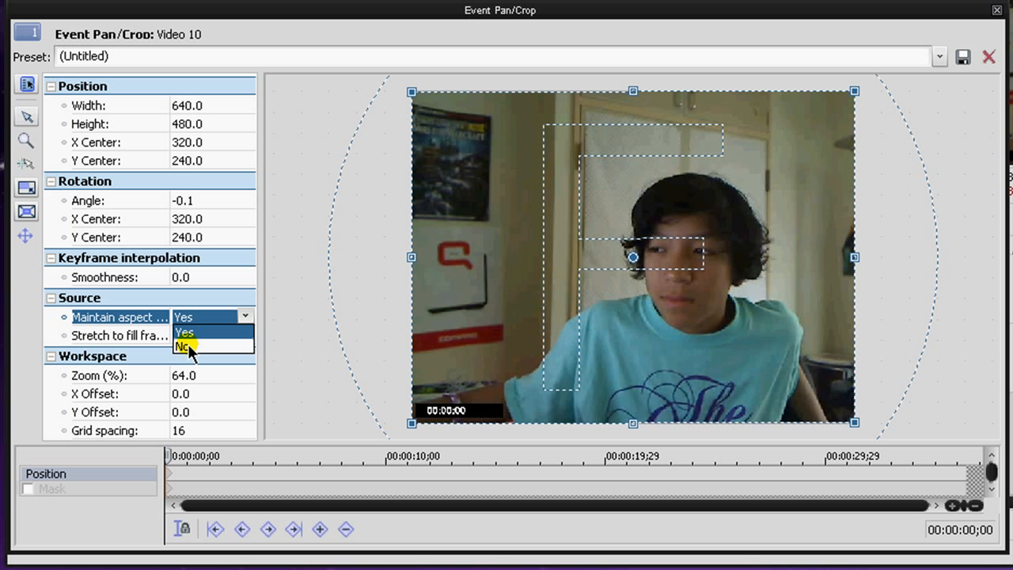
pyautogui.click(180, 352)
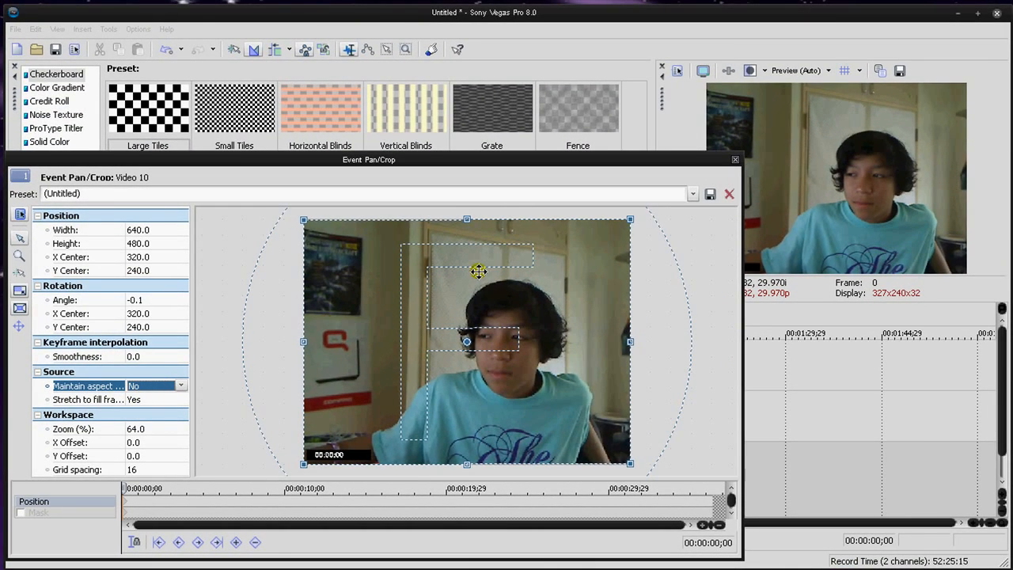
pyautogui.click(178, 385)
pyautogui.click(167, 401)
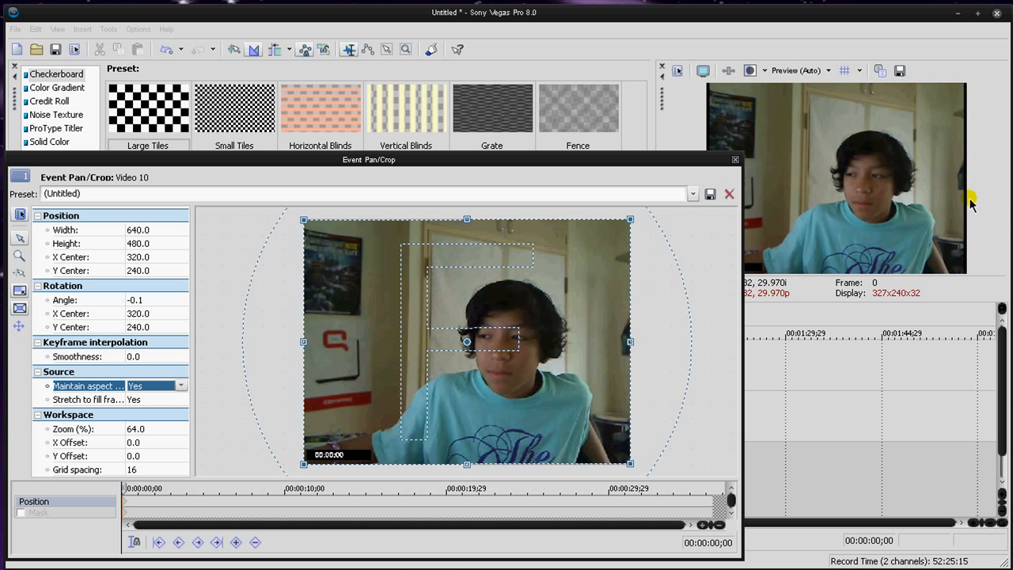
pyautogui.click(180, 386)
pyautogui.click(157, 408)
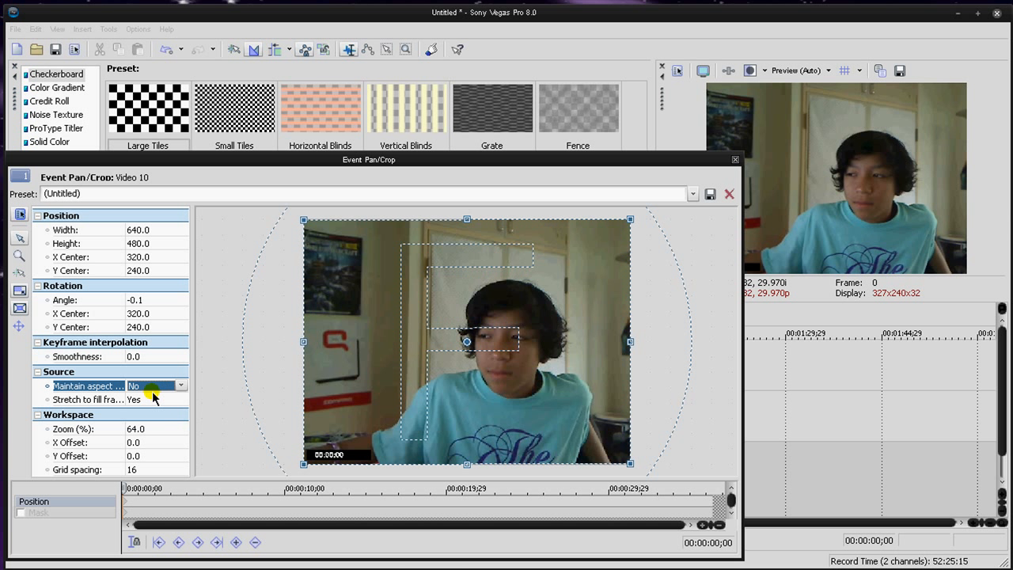
# Step: Set Stretch to fill frame to No, and return both it and Maintain aspect ratio to Yes
pyautogui.click(150, 399)
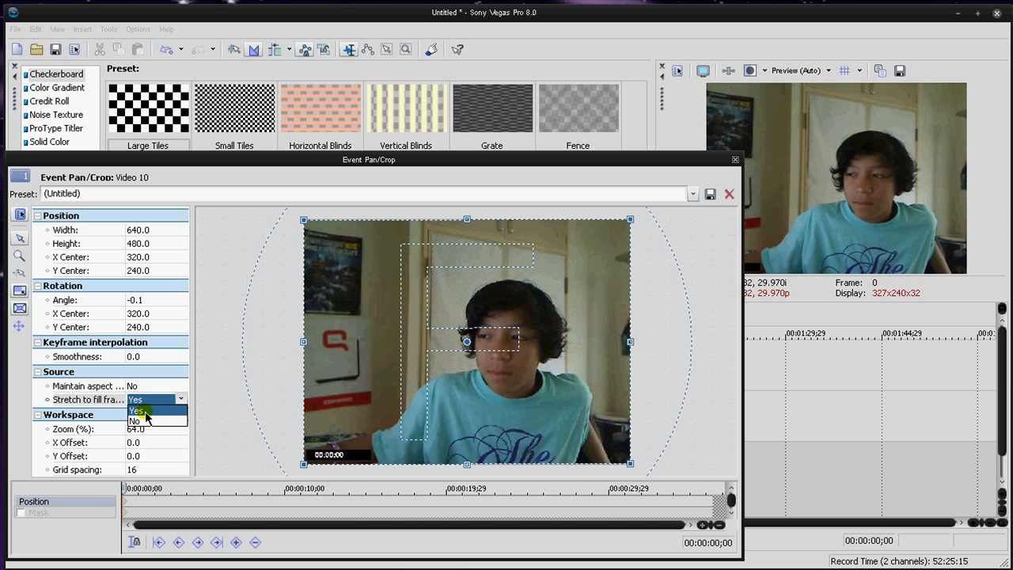
pyautogui.click(147, 421)
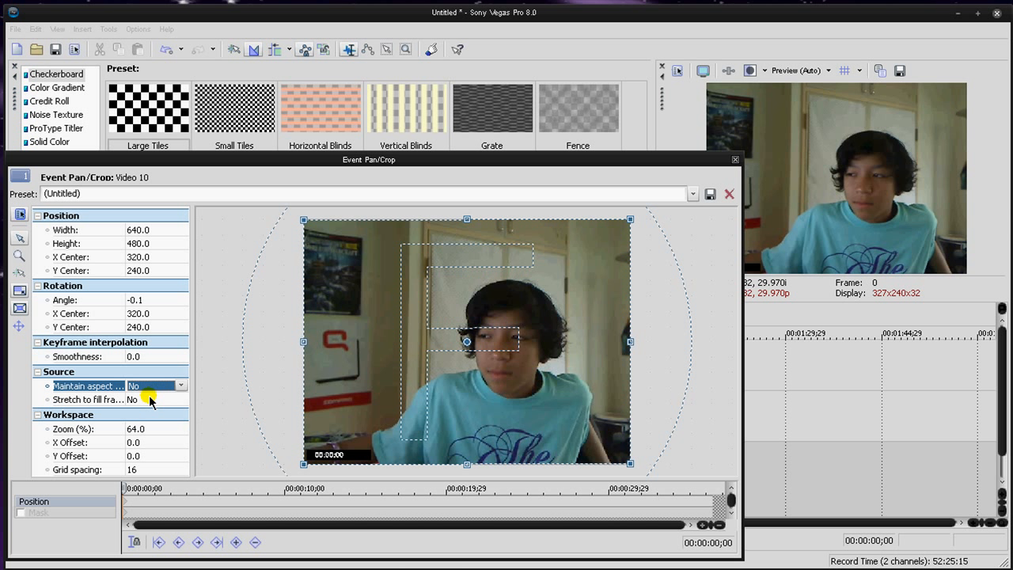
pyautogui.click(147, 400)
pyautogui.click(150, 411)
pyautogui.click(147, 386)
pyautogui.click(151, 397)
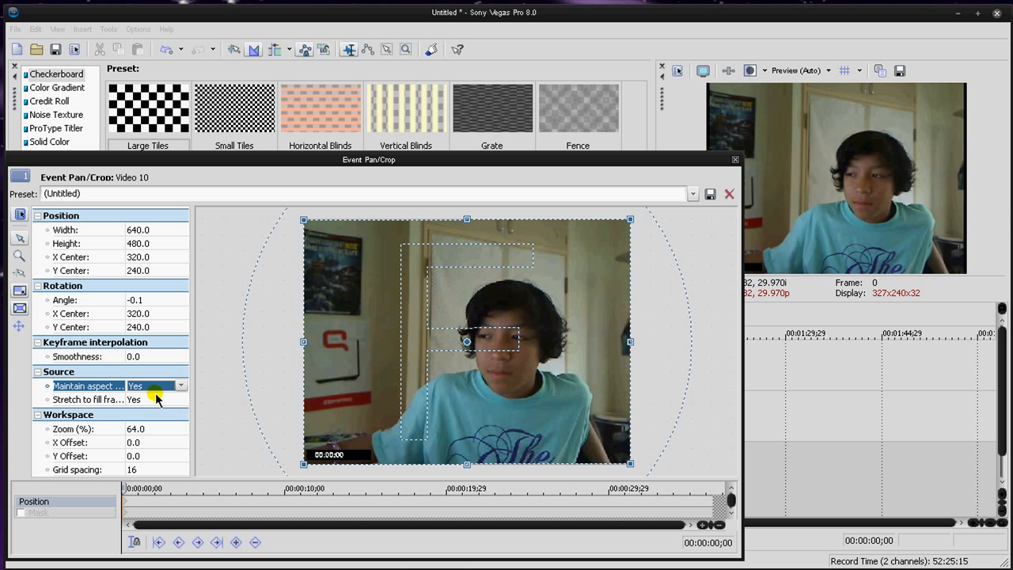
# Step: Try the Zoom Edit Tool on the workspace, shifting its view to an X Offset of 18.0 and a Y Offset of -7.0
pyautogui.click(135, 428)
pyautogui.click(163, 443)
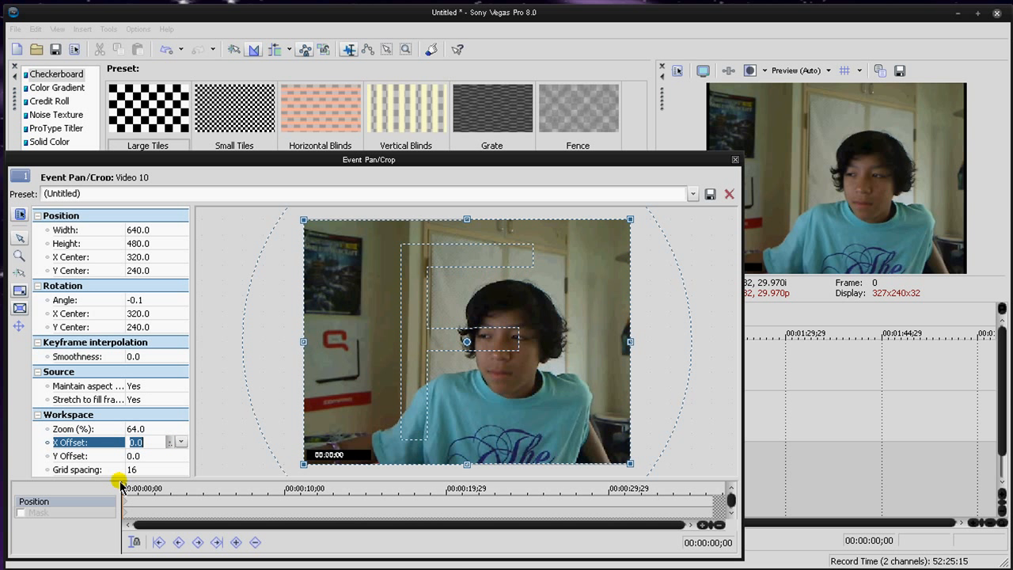
pyautogui.click(19, 256)
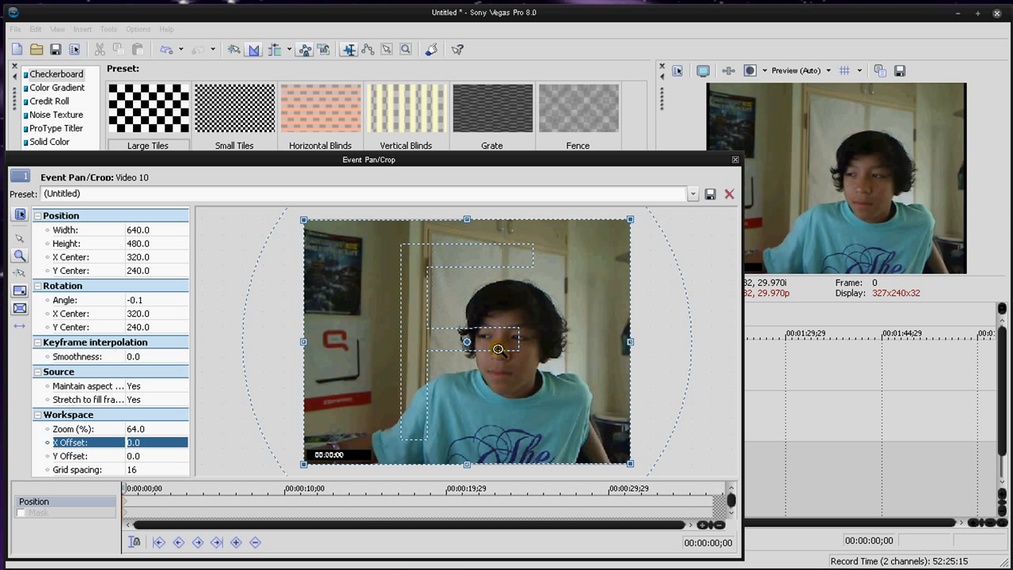
pyautogui.click(498, 349)
pyautogui.rightClick(386, 336)
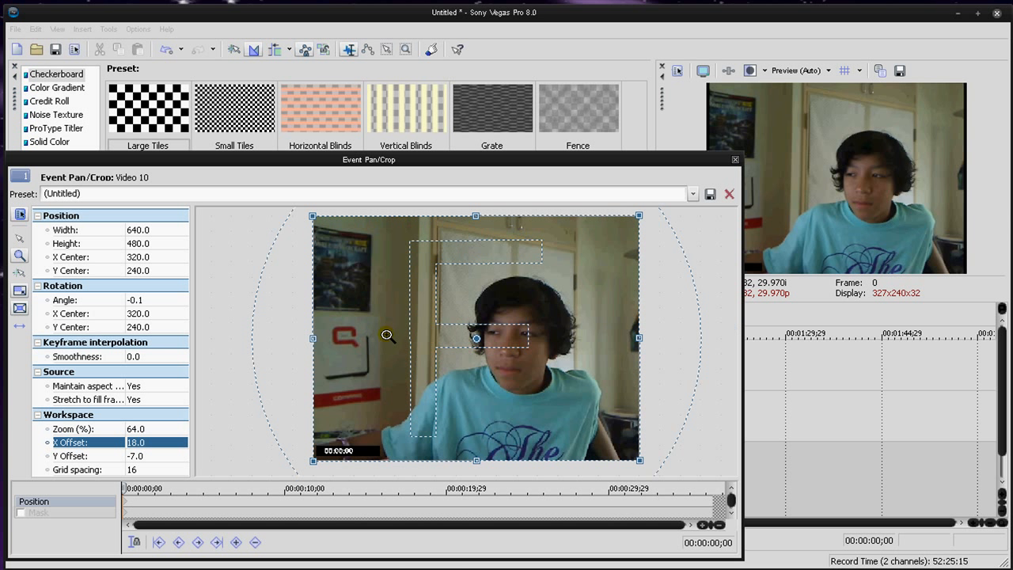
# Step: Restrict movement to the vertical direction, shift the crop frame to a Y Center of about 243.1, and allow free movement again
pyautogui.click(27, 331)
pyautogui.click(27, 332)
pyautogui.click(19, 237)
pyautogui.click(528, 339)
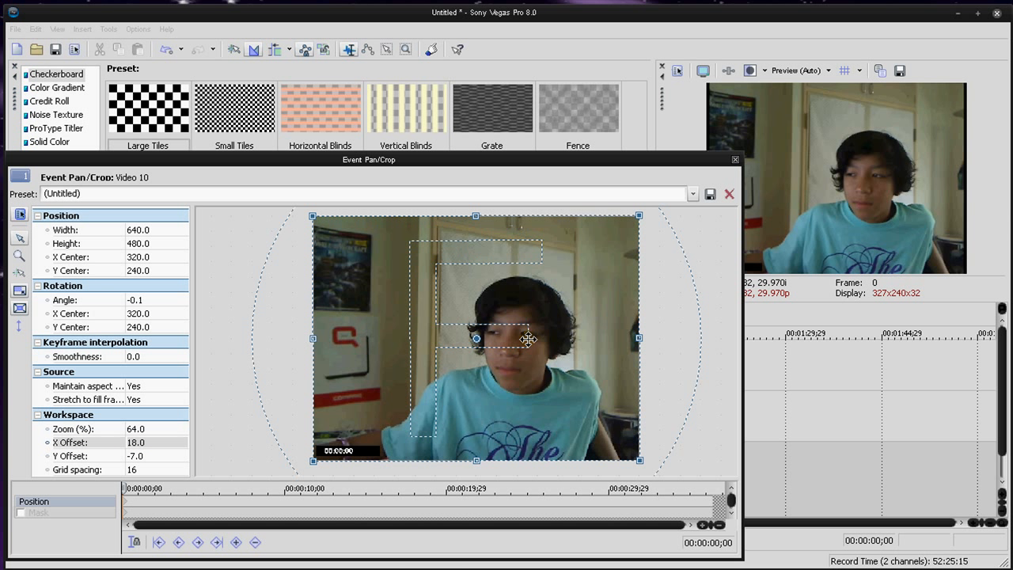
pyautogui.moveTo(528, 339); pyautogui.dragTo(480, 339)
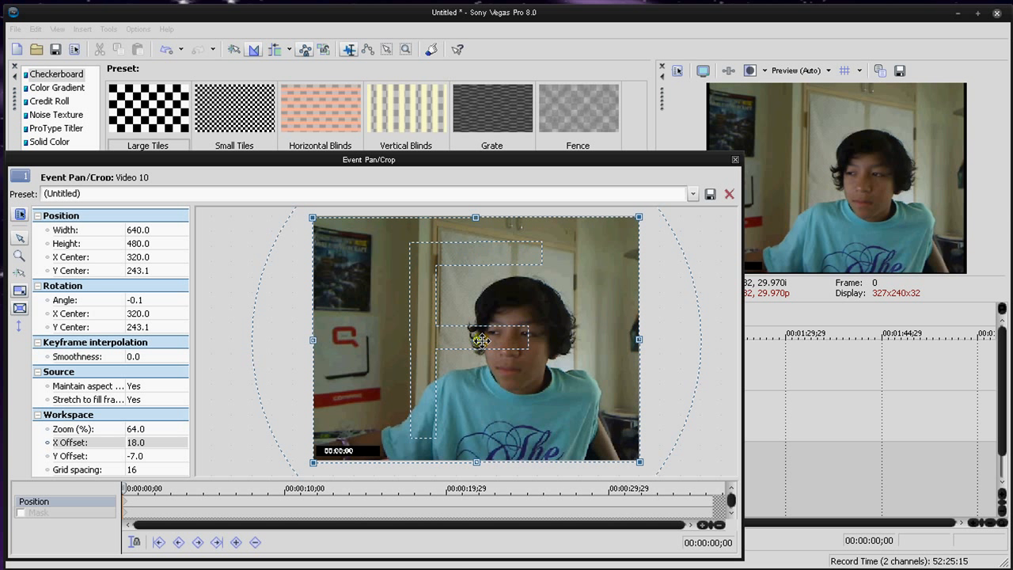
pyautogui.click(19, 324)
# Step: Enable the clip's Mask track, disable it again and return to the Position track
pyautogui.click(42, 514)
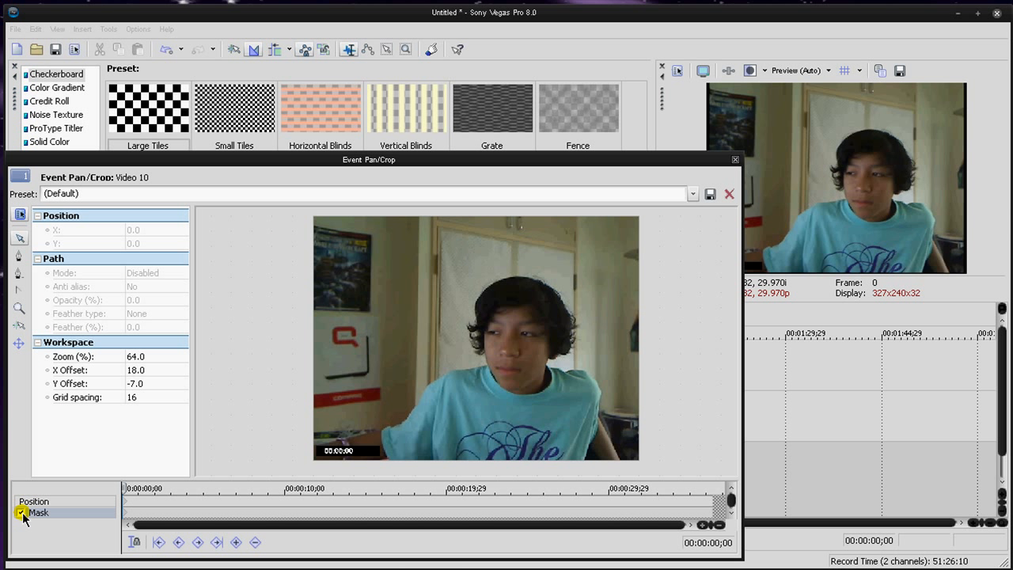
pyautogui.click(20, 512)
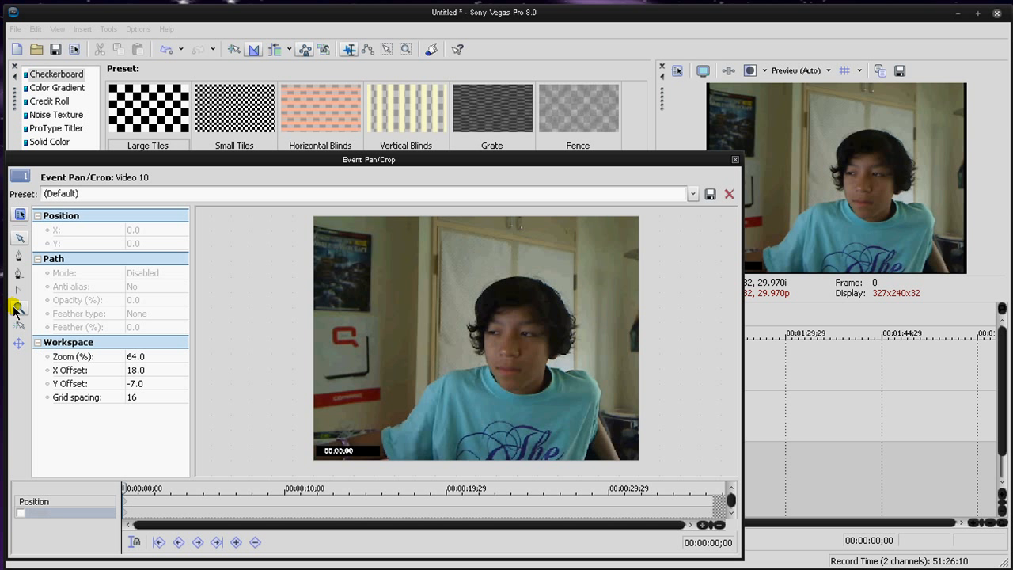
pyautogui.click(42, 504)
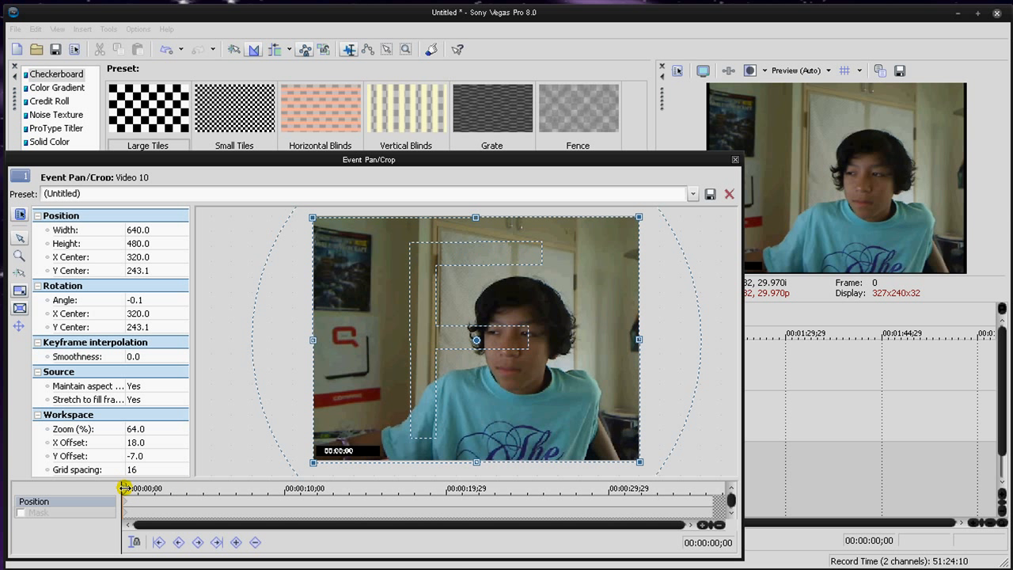
# Step: Keyframe the crop frame at about 477.4 × 358.0 at 00:00:03;19 and about 427.5 × 320.6 at 00:00:05;12
pyautogui.click(182, 494)
pyautogui.click(181, 492)
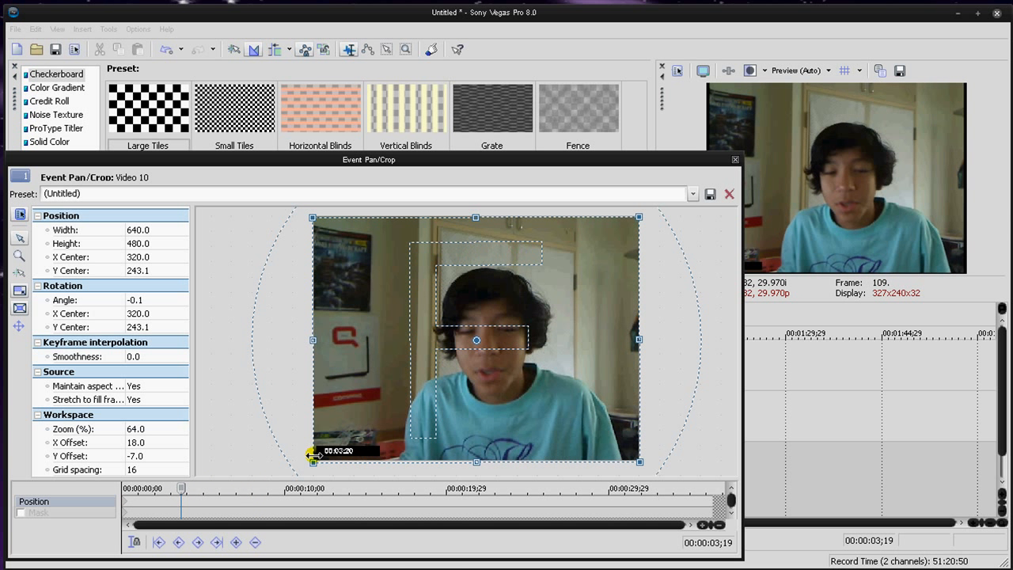
pyautogui.moveTo(313, 461); pyautogui.dragTo(354, 435)
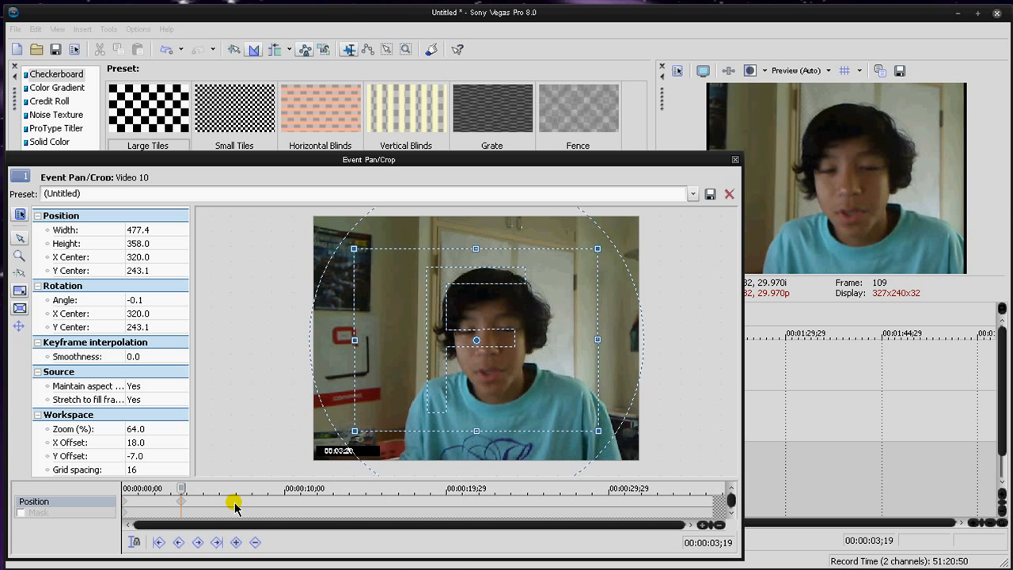
pyautogui.moveTo(181, 486); pyautogui.dragTo(210, 485)
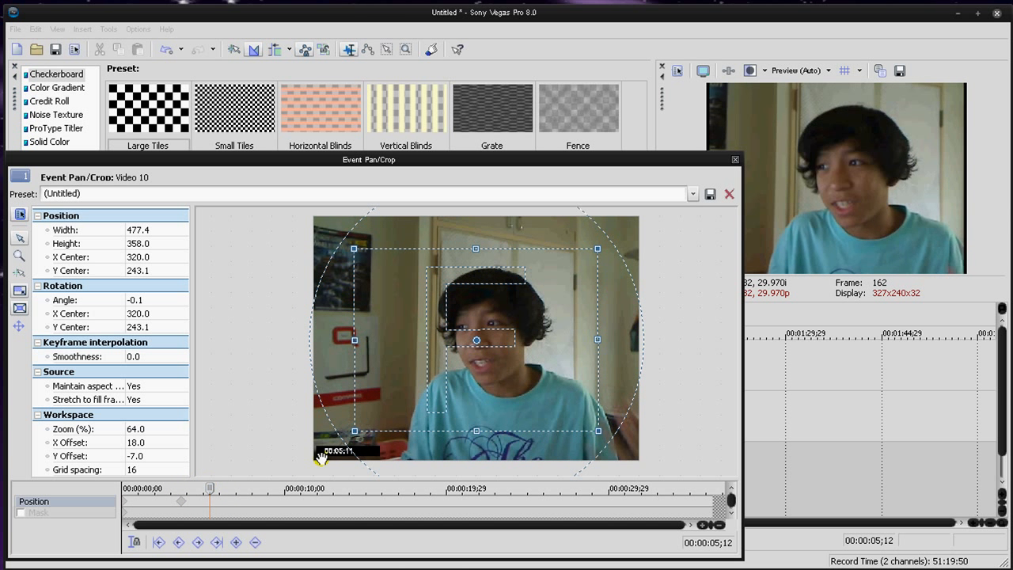
pyautogui.moveTo(357, 434); pyautogui.dragTo(368, 421)
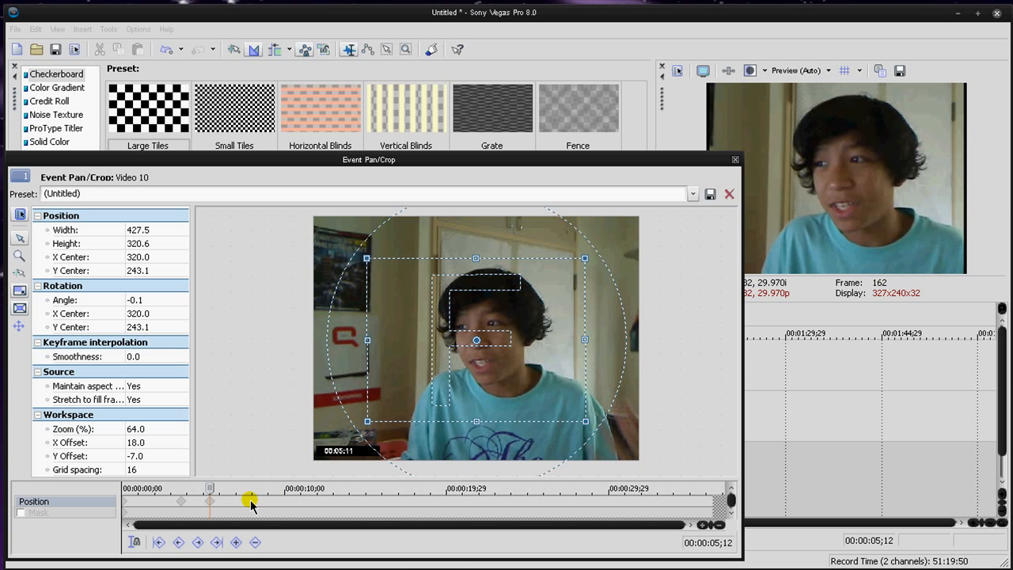
# Step: Keyframe the crop frame at about 333.7 × 250.2, centred near 321.6, 227.5, at 00:00:07;20, and about 318.0 × 238.5 at 00:00:09;26
pyautogui.moveTo(230, 487); pyautogui.dragTo(246, 486)
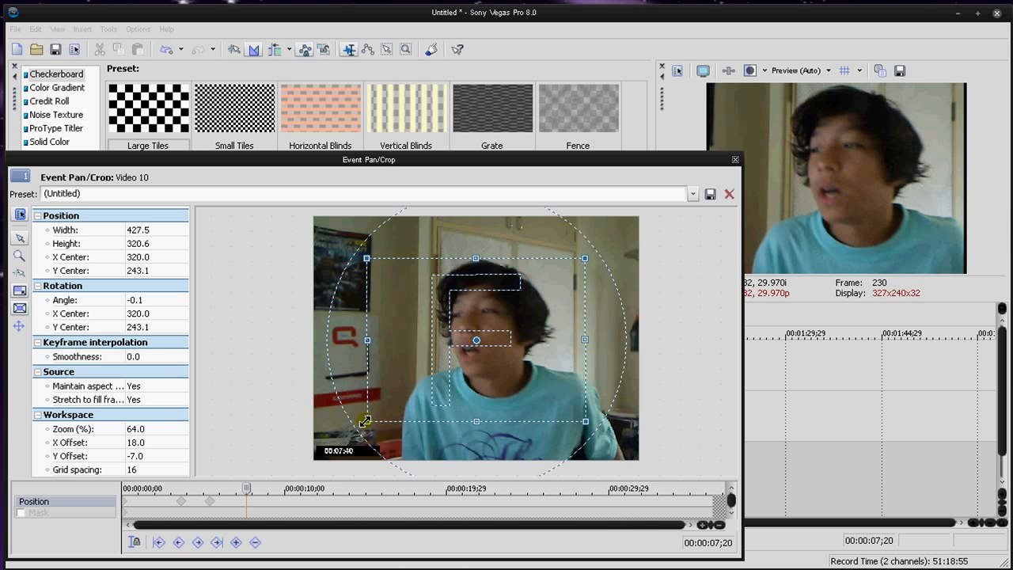
pyautogui.moveTo(364, 421); pyautogui.dragTo(391, 404)
pyautogui.moveTo(470, 337); pyautogui.dragTo(471, 329)
pyautogui.press('space')
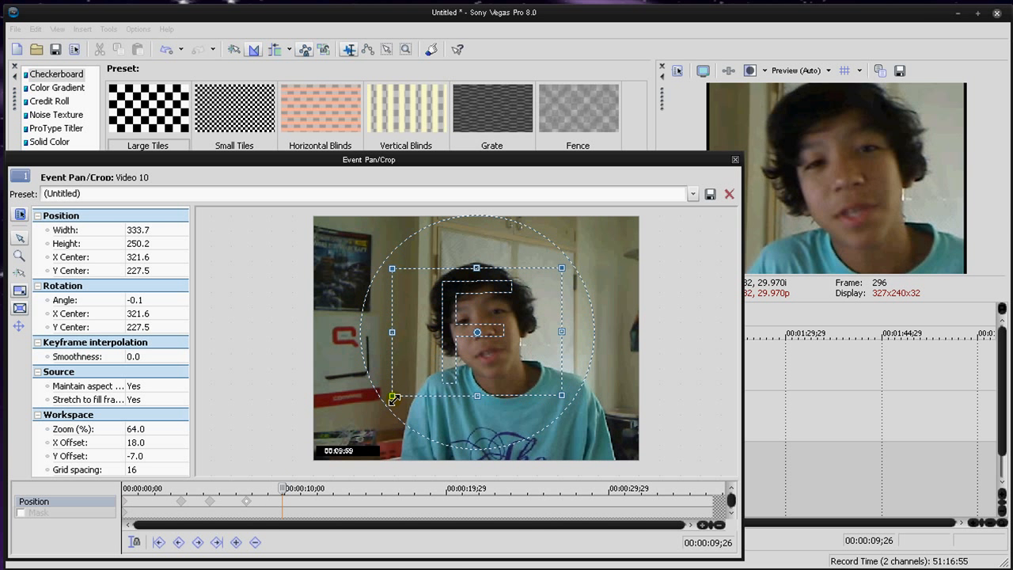
pyautogui.moveTo(394, 399); pyautogui.dragTo(397, 394)
# Step: Keyframe the crop frame's rotation to about -16.0 at 00:00:10;16 and about -37.5 at 00:00:13;23
pyautogui.moveTo(284, 487); pyautogui.dragTo(293, 488)
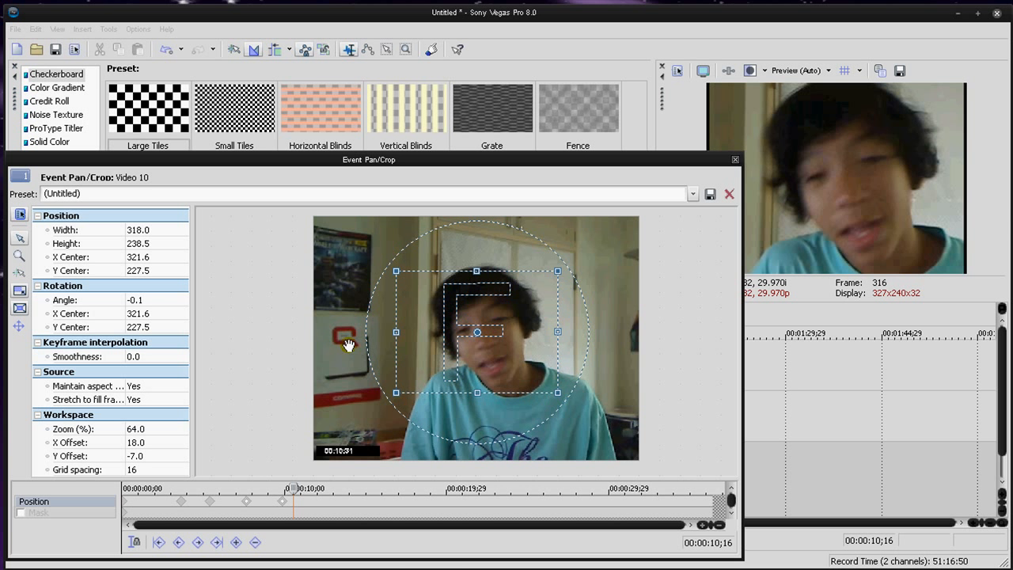
pyautogui.moveTo(365, 344); pyautogui.dragTo(377, 377)
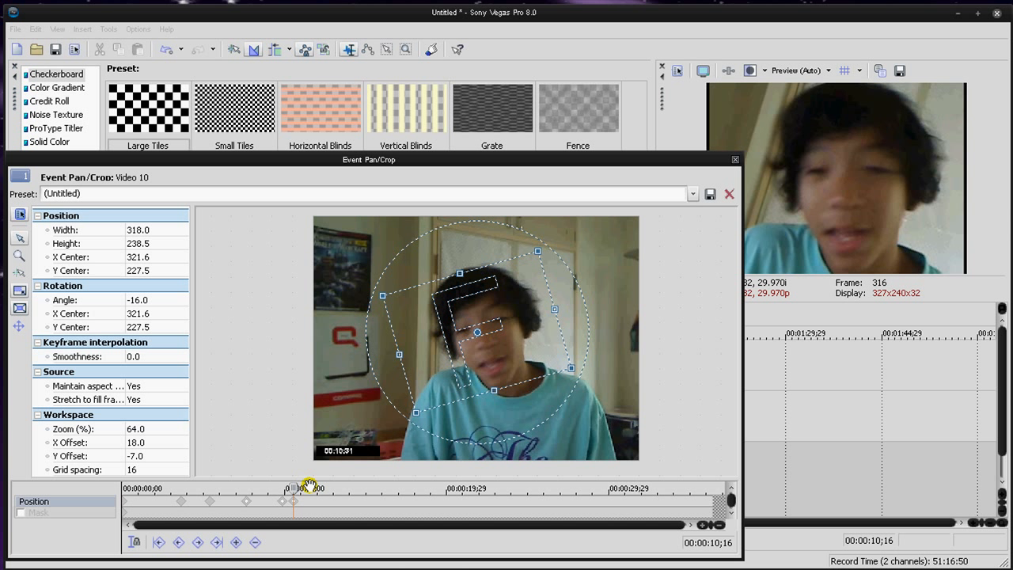
pyautogui.moveTo(294, 489); pyautogui.dragTo(346, 489)
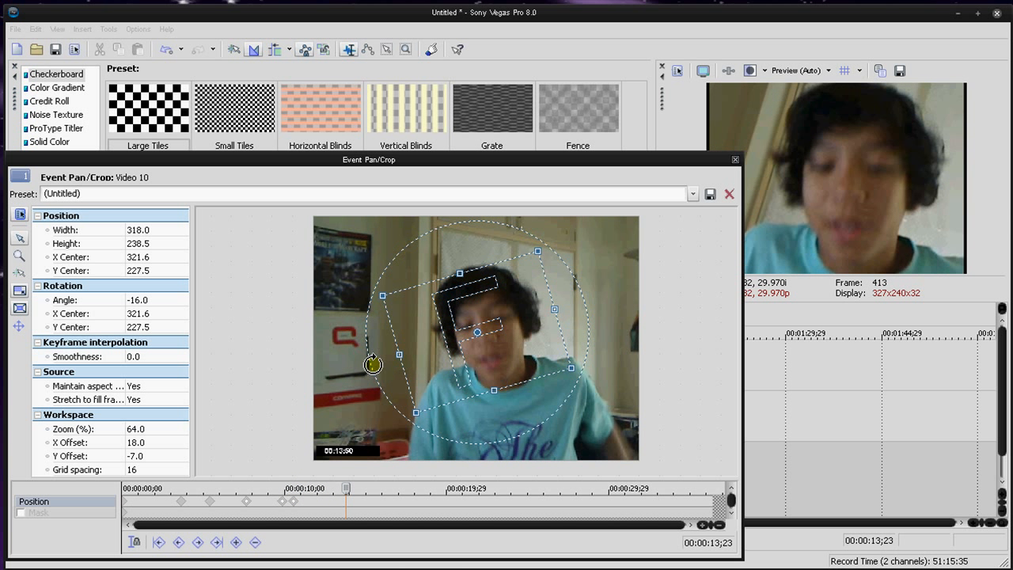
pyautogui.moveTo(369, 356); pyautogui.dragTo(381, 412)
# Step: Keyframe the crop frame's rotation to about -8.9 at 00:00:16;13 and about 0.9 at 00:00:18;26
pyautogui.press('space')
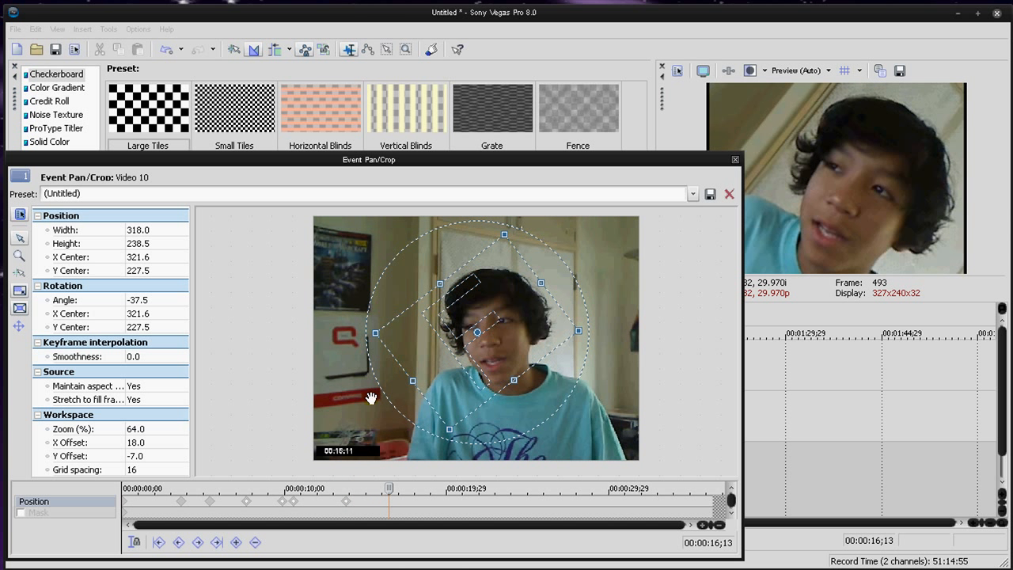
pyautogui.moveTo(380, 386); pyautogui.dragTo(358, 339)
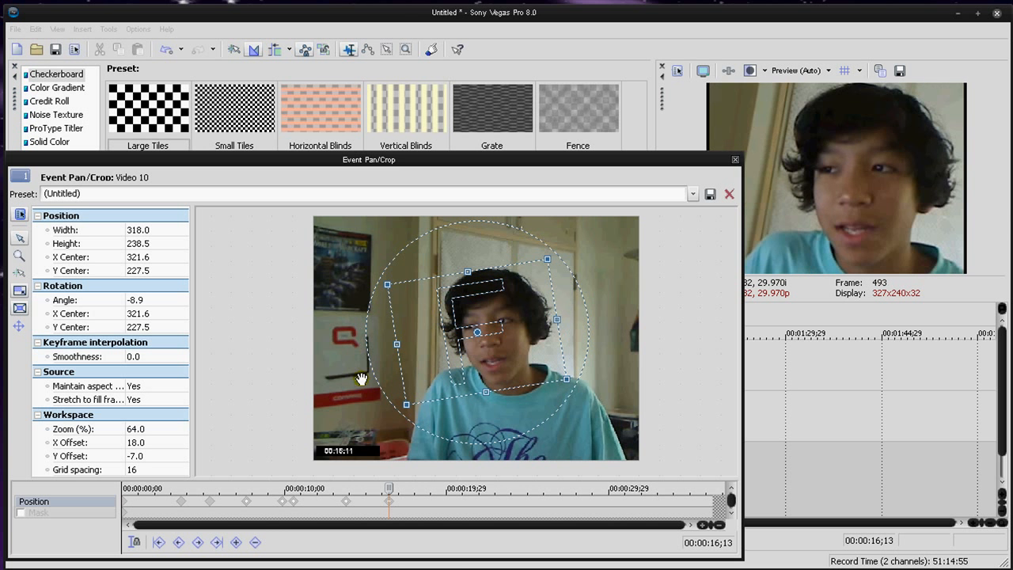
pyautogui.moveTo(385, 490); pyautogui.dragTo(429, 491)
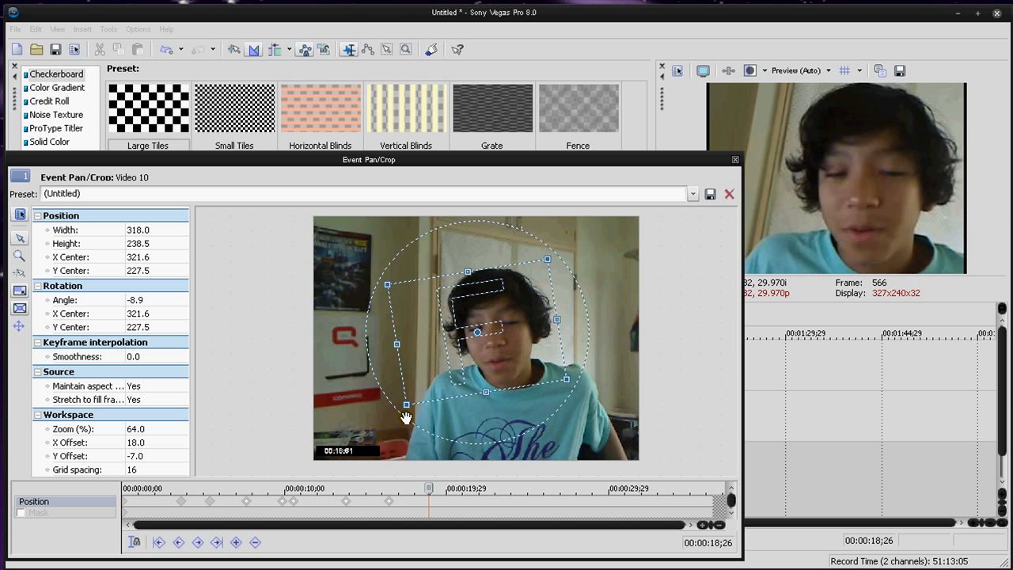
pyautogui.moveTo(406, 417); pyautogui.dragTo(367, 364)
# Step: At 00:00:21;26, enlarge the crop frame to about 646.5 × 484.9 and rotate it to about -0.3
pyautogui.scroll(-1, 386, 402)
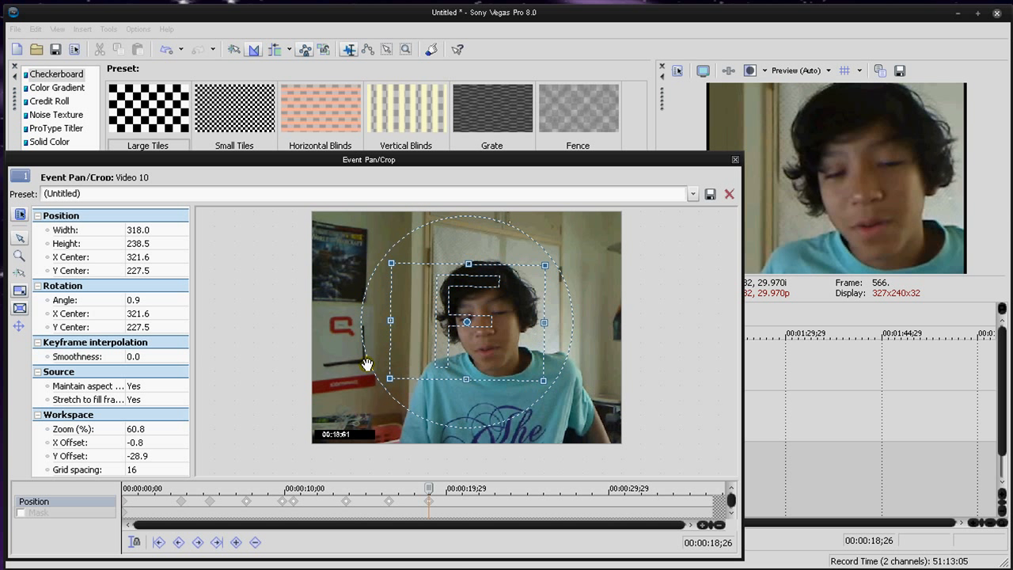
pyautogui.click(444, 489)
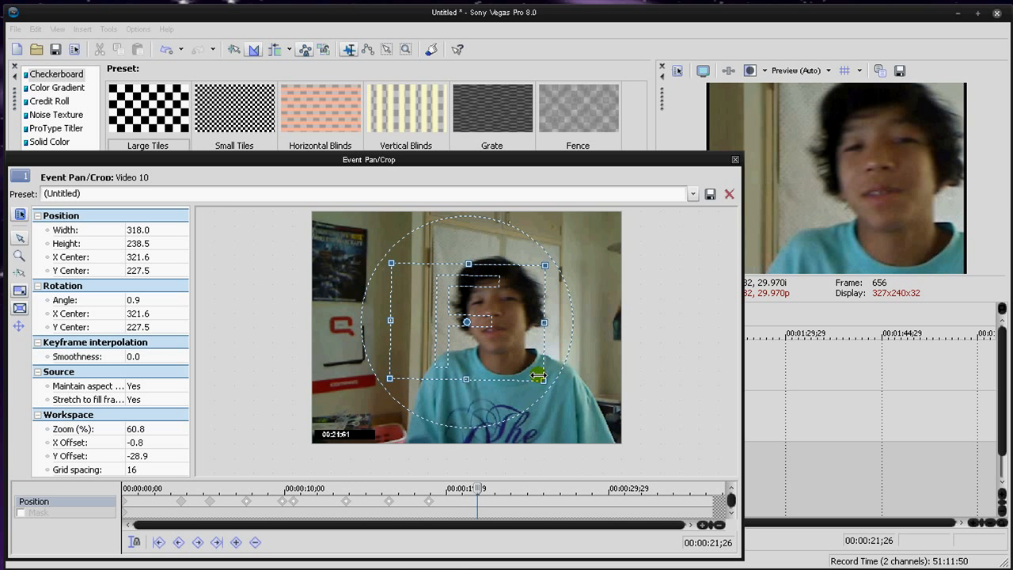
pyautogui.moveTo(539, 380); pyautogui.dragTo(622, 441)
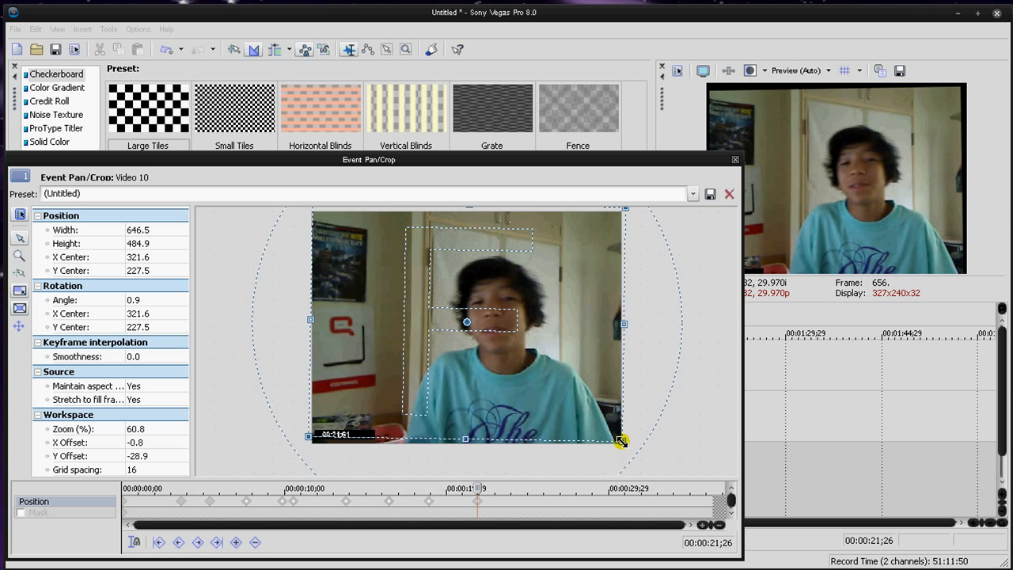
pyautogui.moveTo(255, 322); pyautogui.dragTo(256, 326)
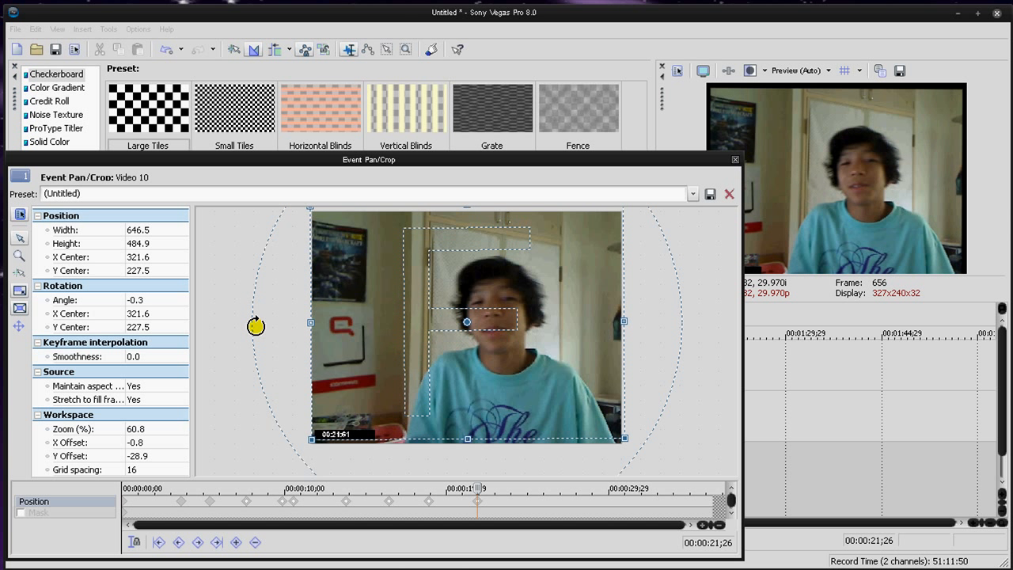
# Step: Move the crop frame's centre to about 313.3, 250.5 at 00:00:21;26 and close the pan/crop settings
pyautogui.moveTo(463, 360); pyautogui.dragTo(454, 377)
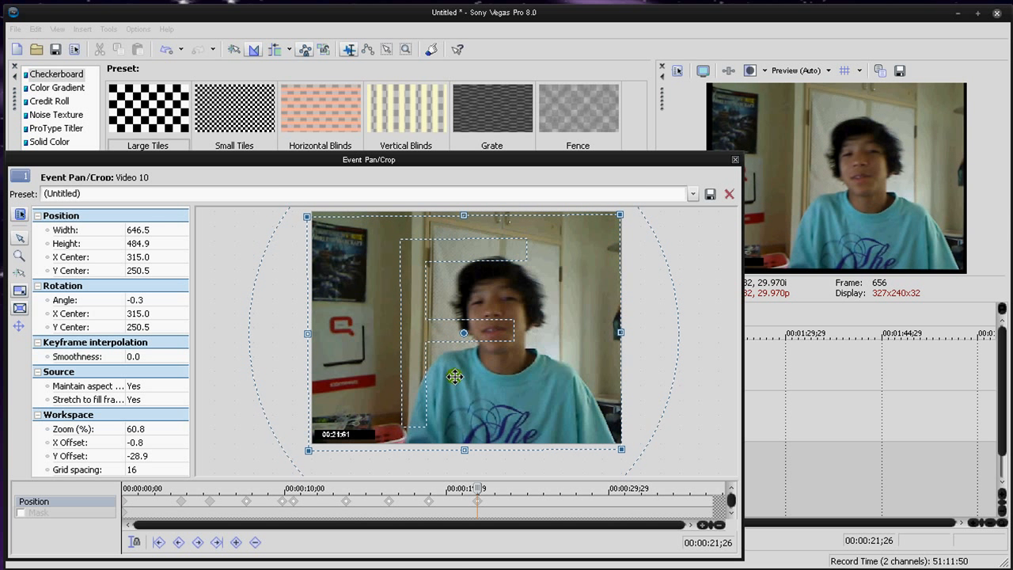
pyautogui.click(735, 162)
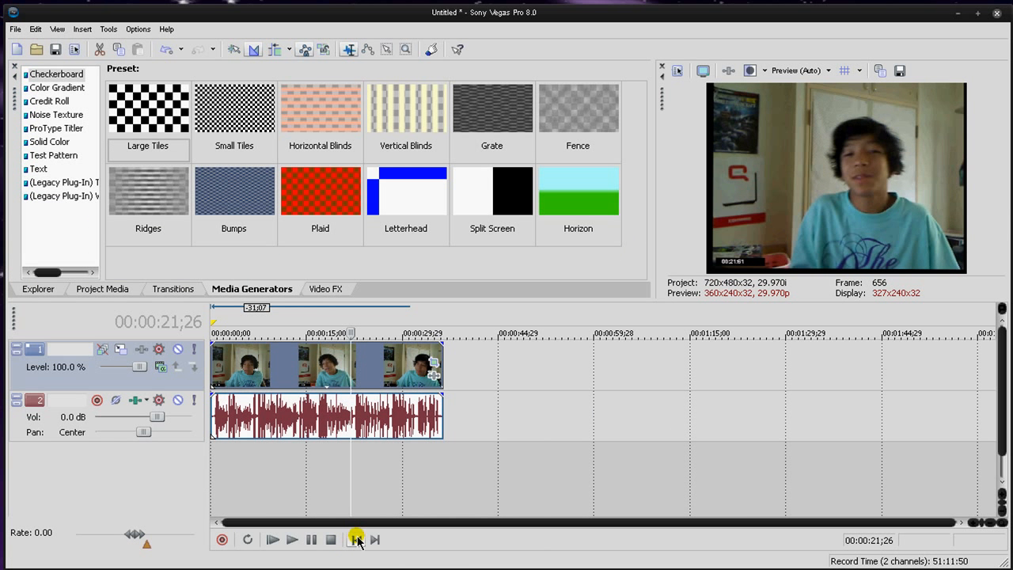
# Step: Add a CD track region over the clip and play the animated clip from the start of the project
pyautogui.click(356, 539)
pyautogui.press('n')
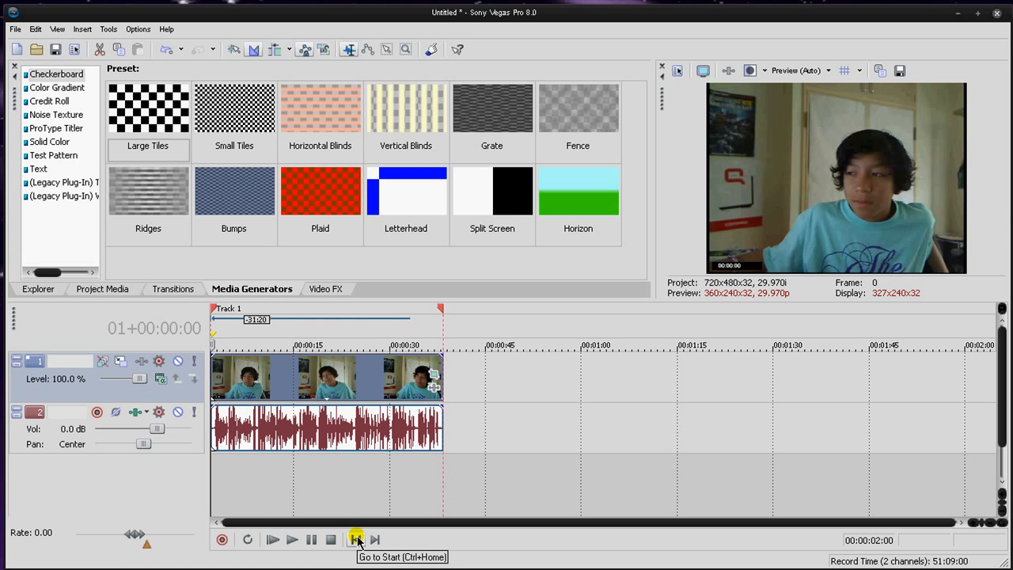
pyautogui.press('space')
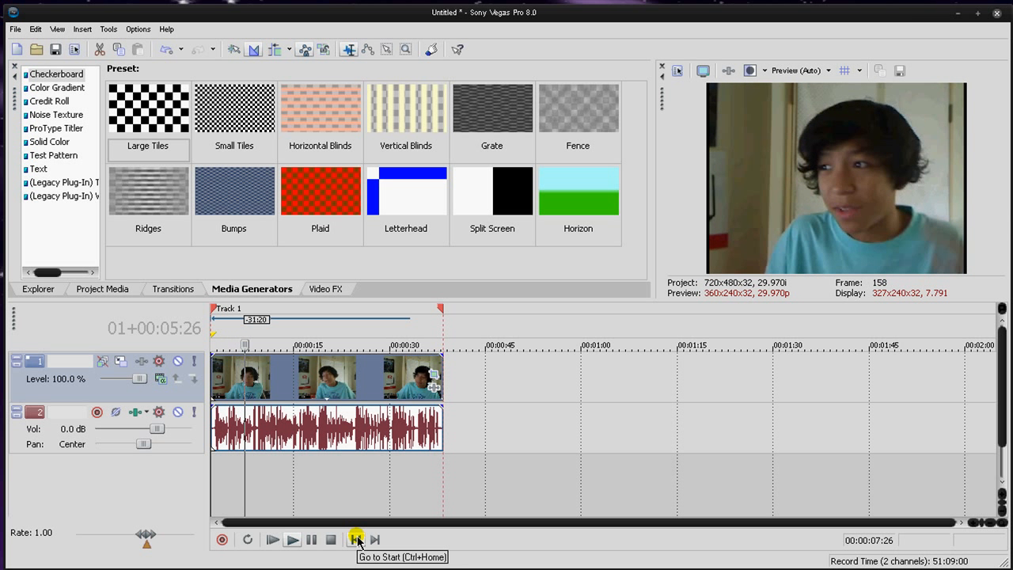
pyautogui.click(356, 539)
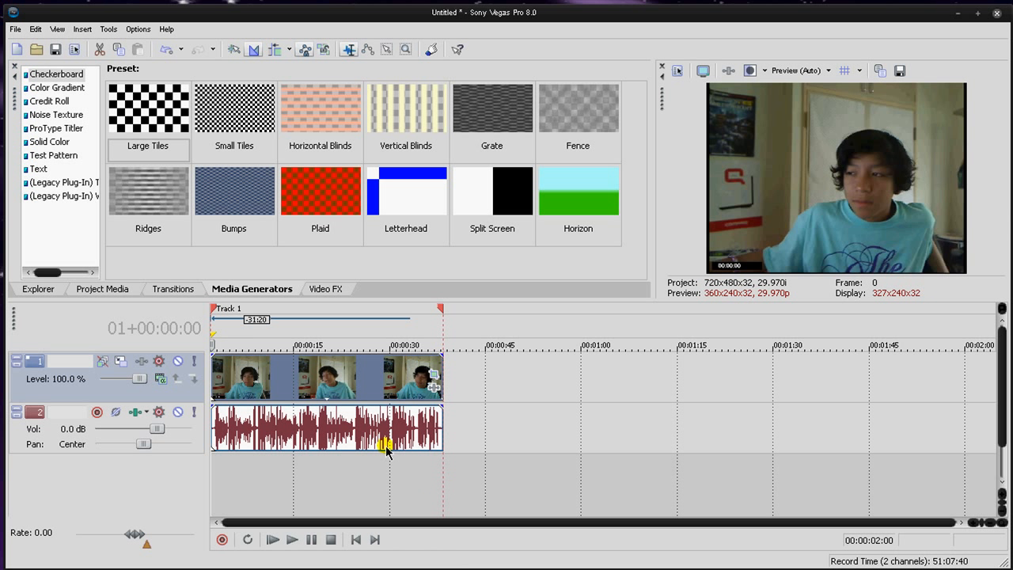
# Step: Step through the clip between about 16 and 23 seconds to review the animated crop in the preview
pyautogui.click(341, 410)
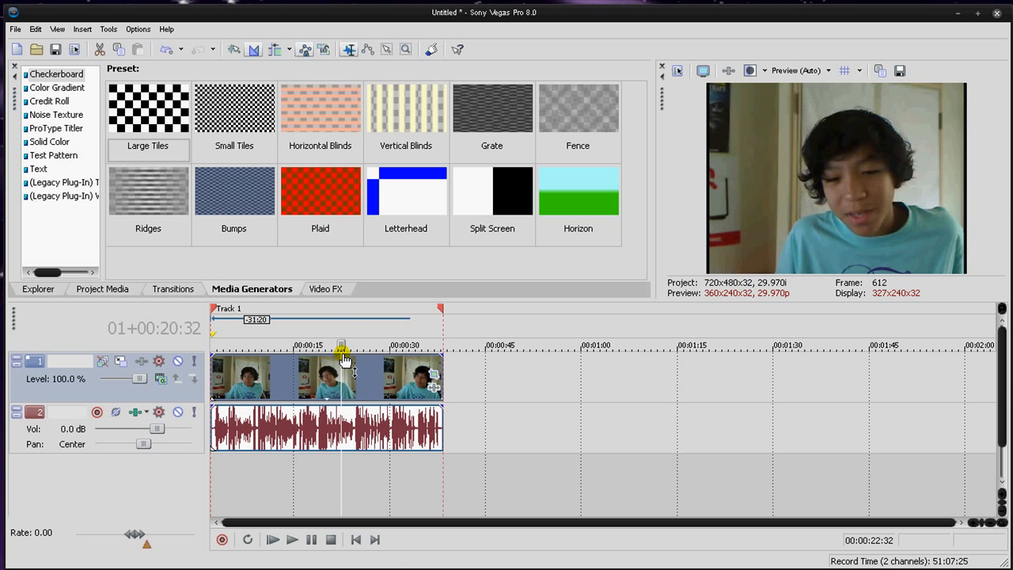
pyautogui.press('Left')
pyautogui.press('Left')
pyautogui.press('Left')
pyautogui.press('Left')
pyautogui.press('Left')
pyautogui.press('Left')
pyautogui.press('Left')
pyautogui.press('Left')
pyautogui.press('Left')
pyautogui.press('Left')
pyautogui.press('Left')
pyautogui.press('Left')
pyautogui.press('Left')
pyautogui.press('Left')
pyautogui.press('Left')
pyautogui.press('Left')
pyautogui.press('Left')
pyautogui.press('Left')
pyautogui.press('Left')
pyautogui.press('Left')
pyautogui.press('Left')
pyautogui.press('Left')
pyautogui.press('Left')
pyautogui.press('Left')
pyautogui.press('Left')
pyautogui.press('Left')
pyautogui.press('Left')
pyautogui.press('Left')
pyautogui.press('Left')
pyautogui.press('Left')
pyautogui.press('Left')
pyautogui.press('Left')
pyautogui.press('Left')
pyautogui.press('Left')
pyautogui.press('Left')
pyautogui.press('Left')
pyautogui.press('Left')
pyautogui.press('Left')
pyautogui.press('Left')
pyautogui.press('Left')
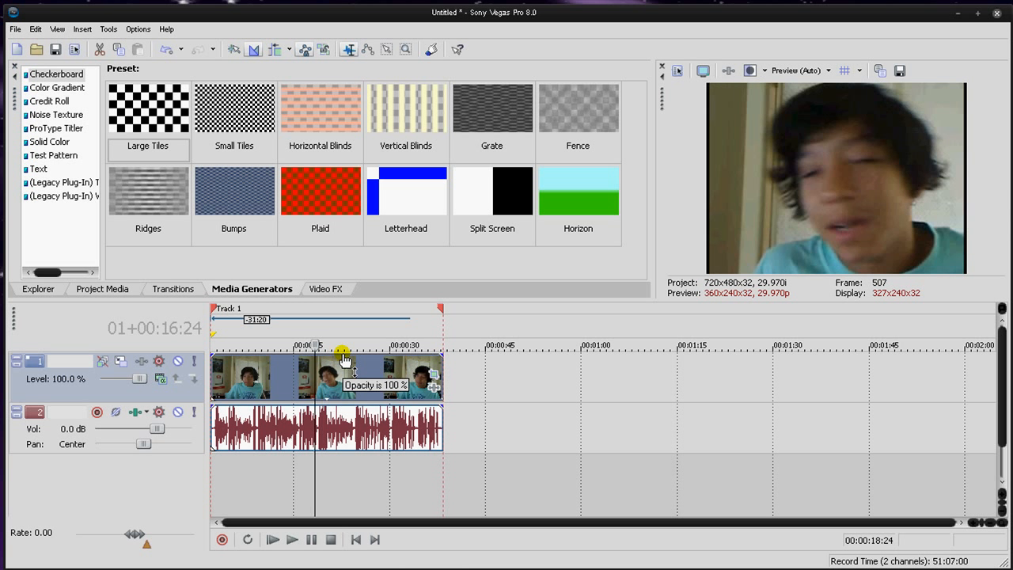
pyautogui.press('Right')
pyautogui.press('Right')
pyautogui.press('Right')
pyautogui.press('Right')
pyautogui.press('Right')
pyautogui.press('Right')
pyautogui.press('Right')
pyautogui.press('Right')
pyautogui.press('Right')
pyautogui.press('Right')
pyautogui.press('Right')
pyautogui.press('Right')
pyautogui.press('Right')
pyautogui.press('Right')
pyautogui.press('Right')
pyautogui.press('Right')
pyautogui.press('Right')
pyautogui.press('Right')
pyautogui.press('Right')
pyautogui.press('Right')
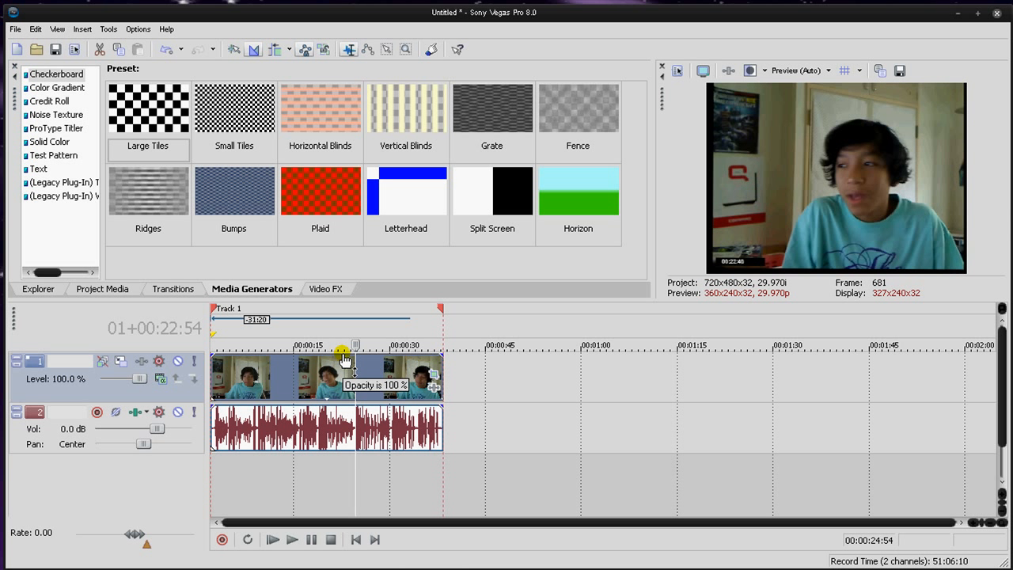
# Step: Examine the resolution choices offered for the Draft preview quality
pyautogui.click(827, 71)
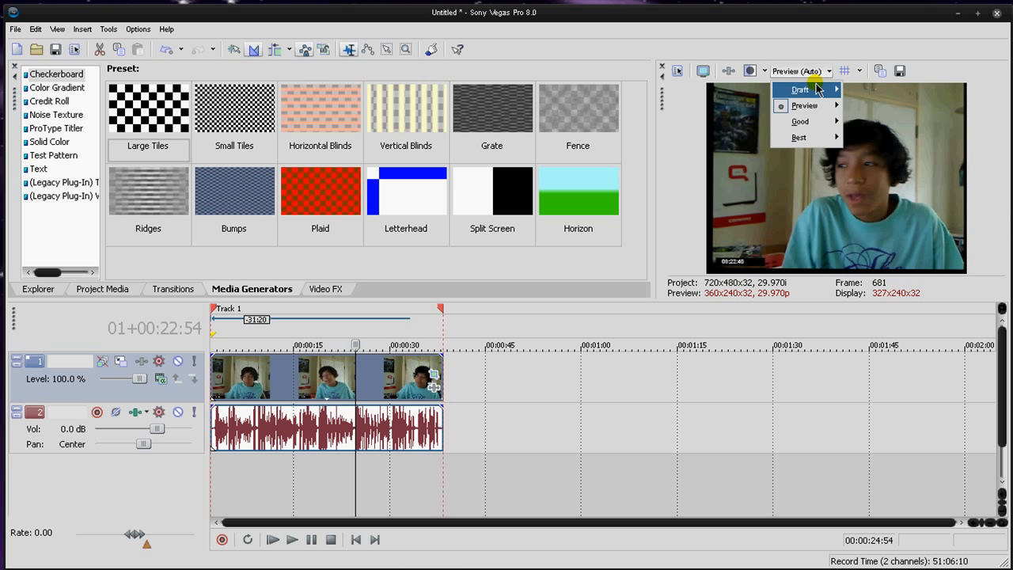
pyautogui.moveTo(804, 89)
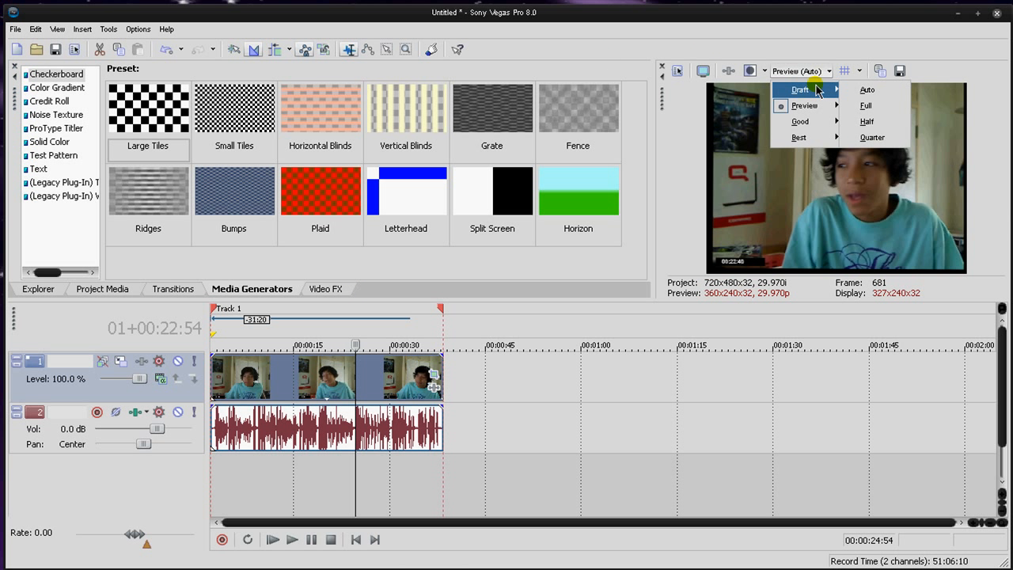
pyautogui.click(881, 92)
# Step: Play the rotating section of the clip from about 01+00:08:61
pyautogui.click(292, 375)
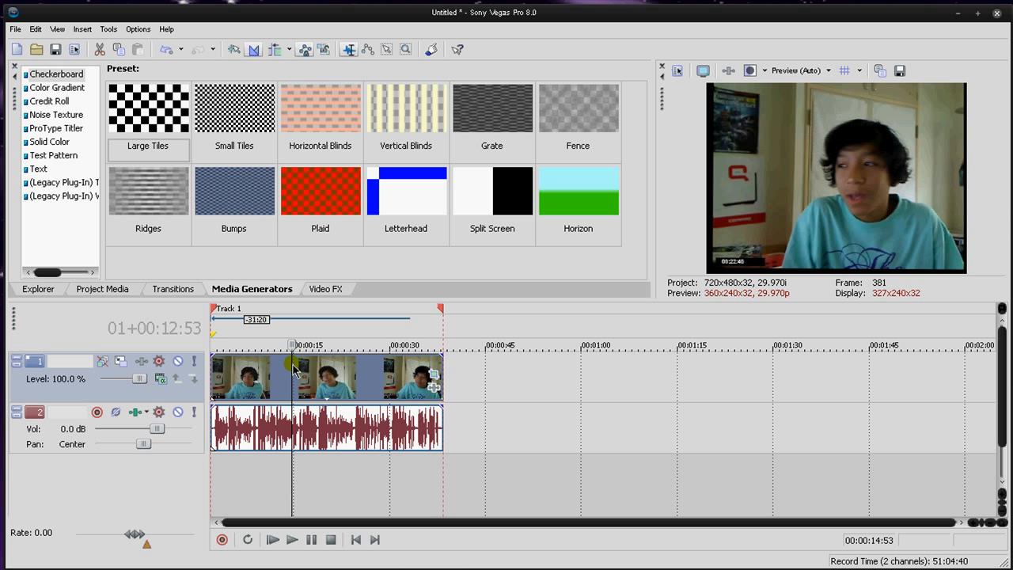
pyautogui.click(278, 391)
pyautogui.press('Left')
pyautogui.press('Left')
pyautogui.press('Left')
pyautogui.press('Left')
pyautogui.press('Left')
pyautogui.press('Left')
pyautogui.press('Left')
pyautogui.press('Left')
pyautogui.press('Left')
pyautogui.press('Left')
pyautogui.press('Left')
pyautogui.press('Left')
pyautogui.press('Left')
pyautogui.press('Left')
pyautogui.press('Left')
pyautogui.press('Left')
pyautogui.press('Left')
pyautogui.press('Left')
pyautogui.press('Left')
pyautogui.press('Left')
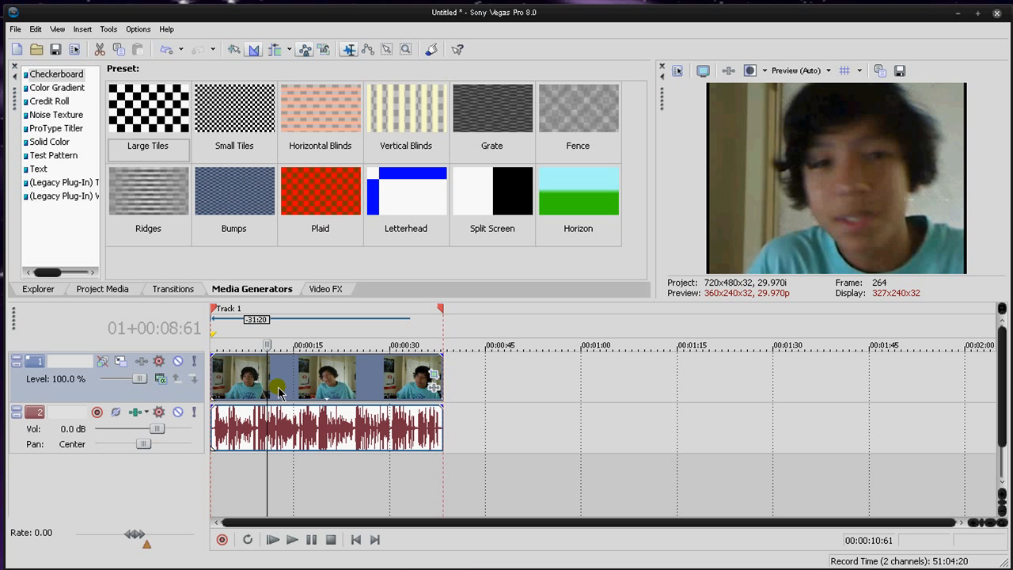
pyautogui.press('space')
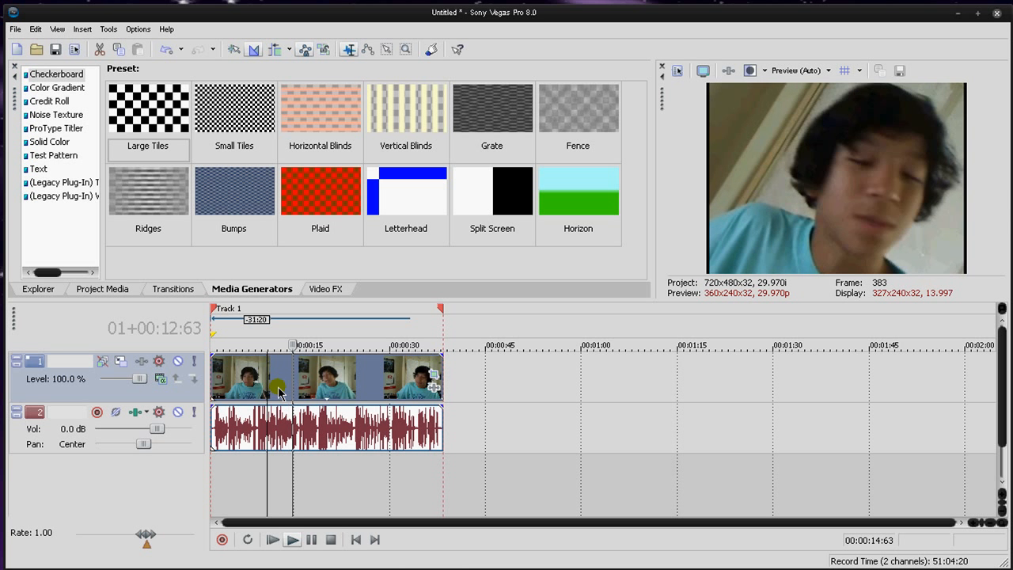
pyautogui.press('space')
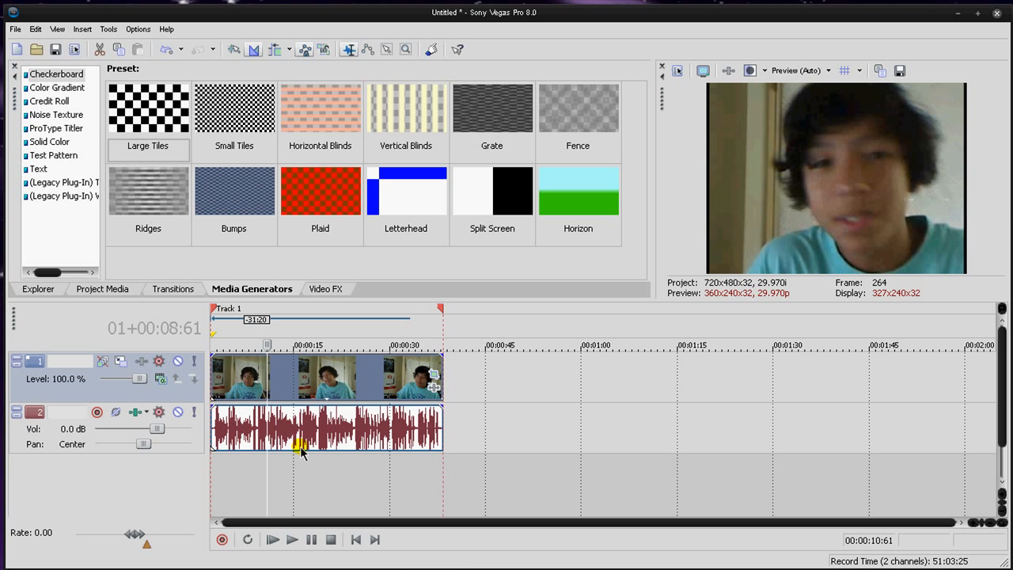
# Step: Shrink the webcam clip's crop frame at 00:00:21:67 to about 288.0 × 216.0, centred near 399.3, 197.4
pyautogui.click(433, 375)
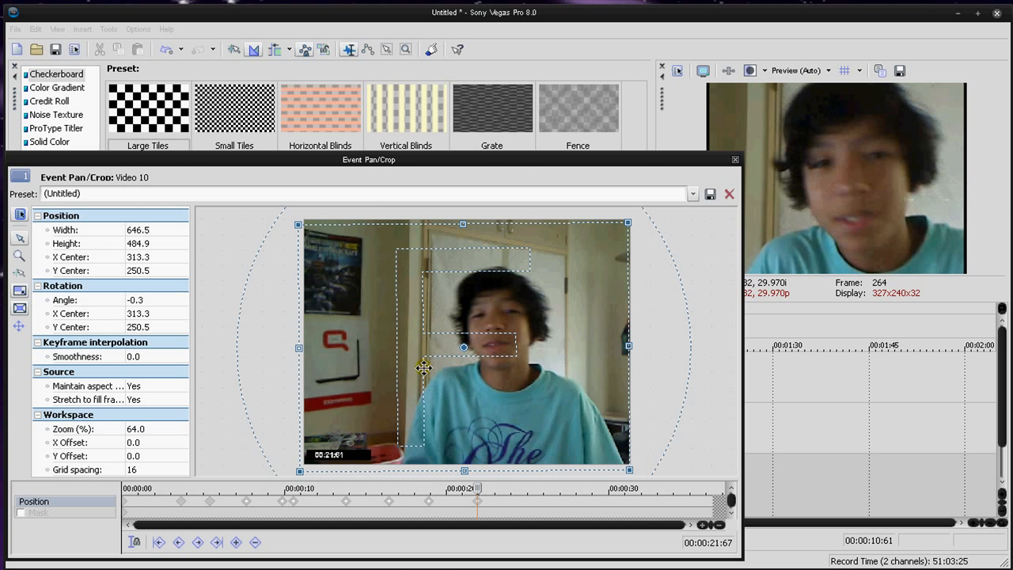
pyautogui.moveTo(628, 468); pyautogui.dragTo(505, 394)
pyautogui.click(734, 161)
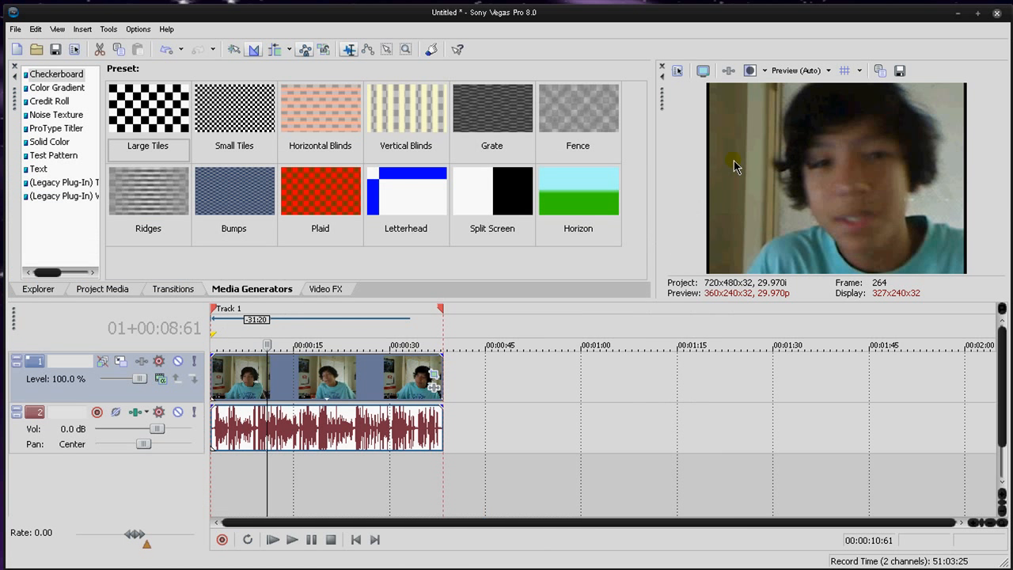
# Step: Add a Plaid checkerboard event after the webcam clip on the video track, keeping its generator settings
pyautogui.moveTo(299, 209); pyautogui.dragTo(452, 379)
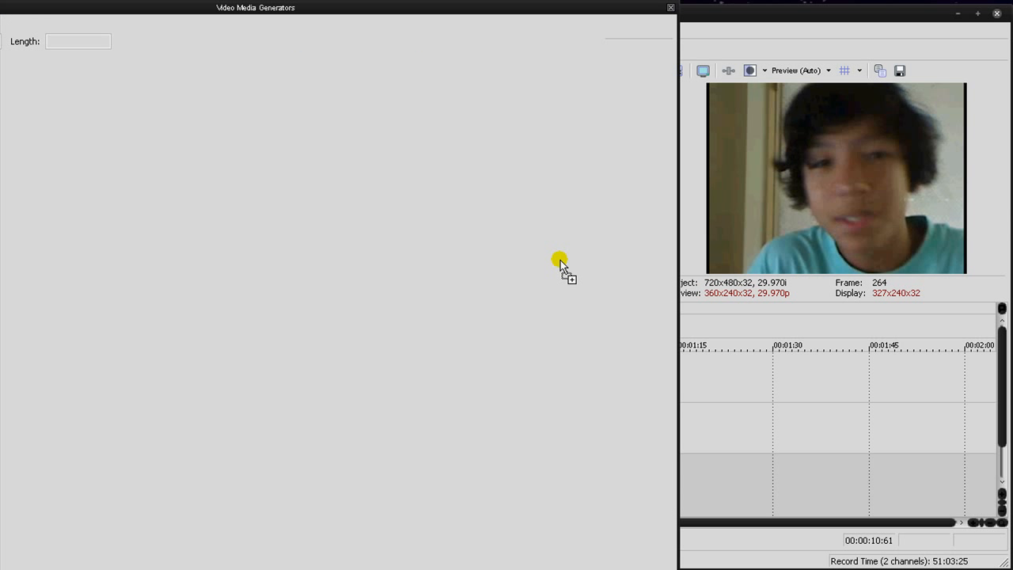
pyautogui.click(671, 7)
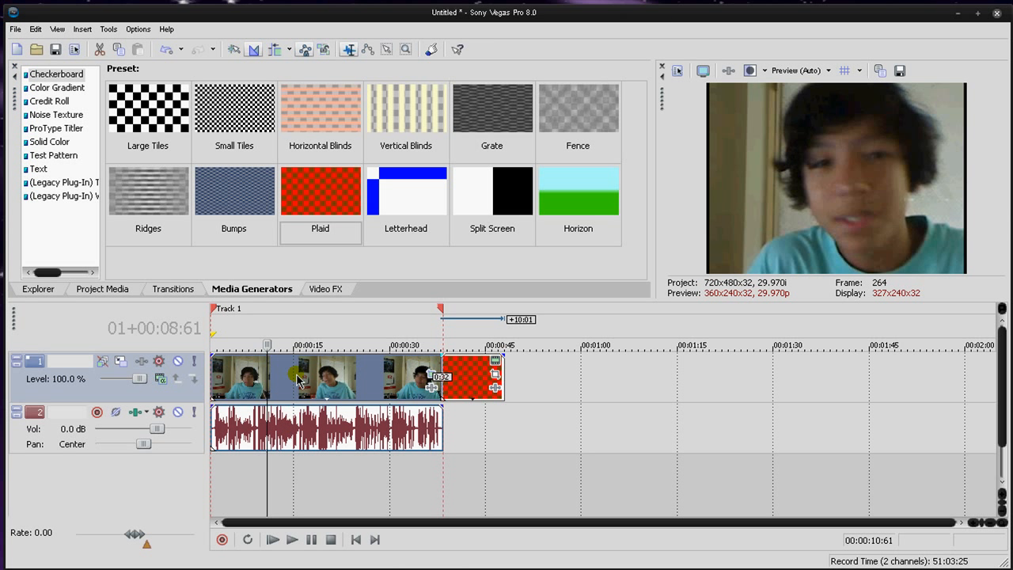
# Step: Move the webcam clip to a new video track below the audio and shift the Plaid event to start near 16 seconds
pyautogui.moveTo(297, 377); pyautogui.dragTo(291, 480)
pyautogui.moveTo(470, 384); pyautogui.dragTo(327, 380)
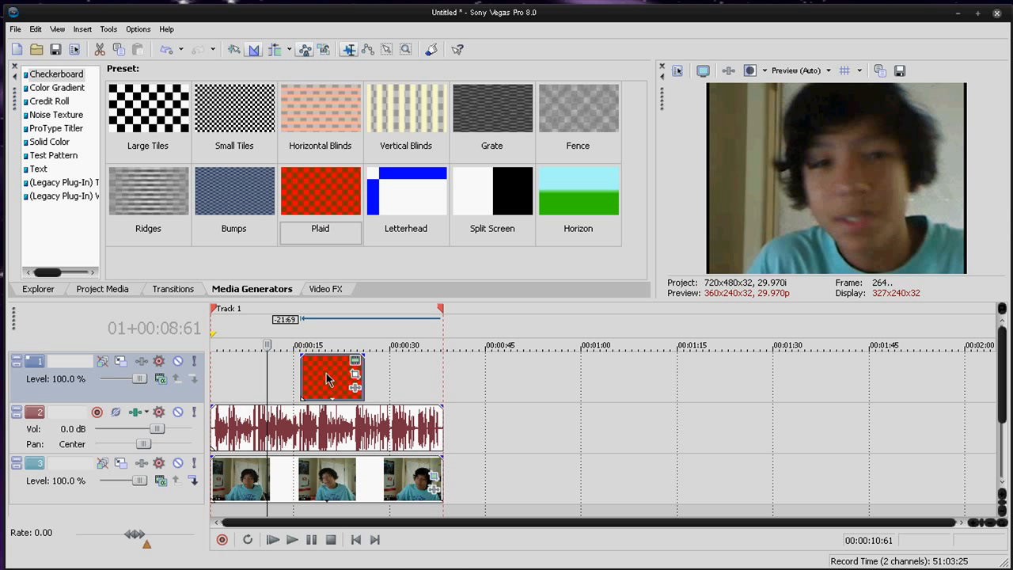
# Step: Preview the Plaid event at 01+00:17:34 and view its generated media settings
pyautogui.click(323, 402)
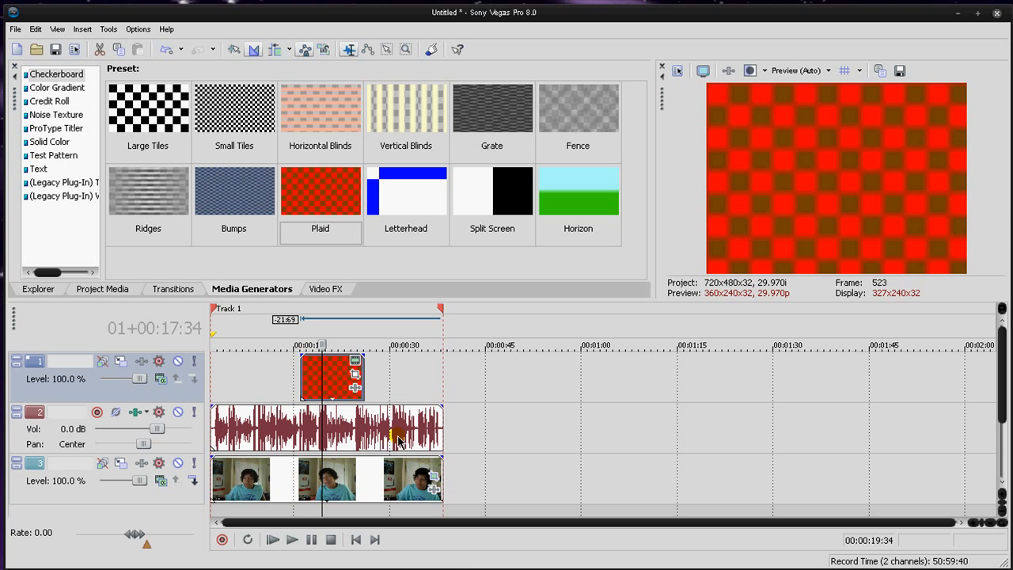
pyautogui.click(355, 361)
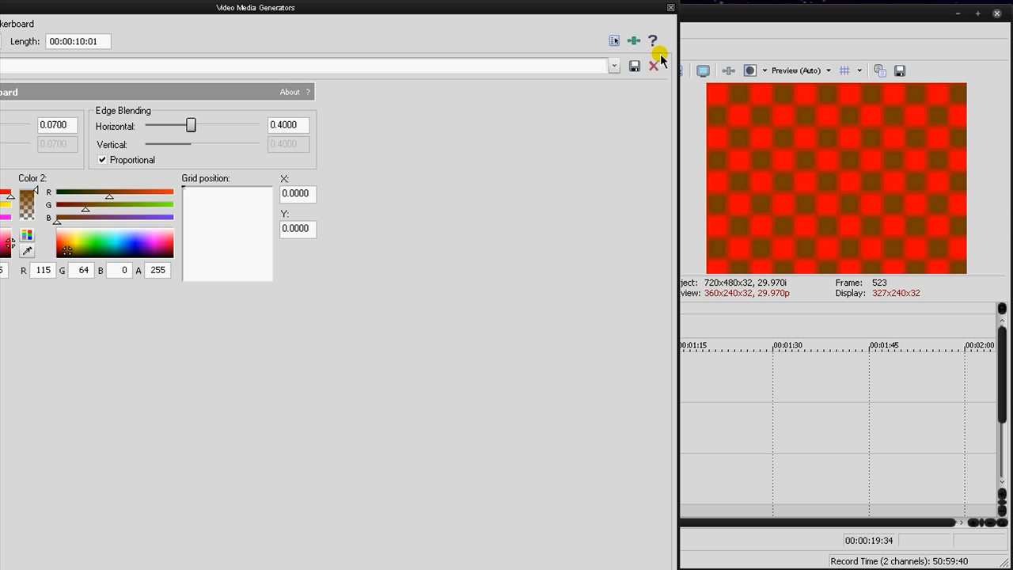
pyautogui.click(671, 8)
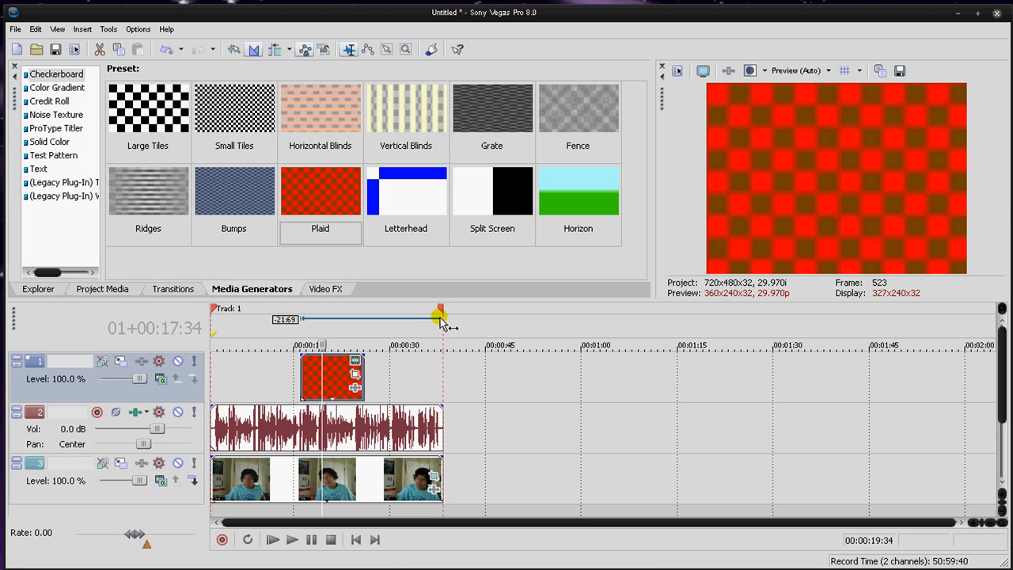
# Step: Crop the Plaid event to a frame of about 495.7 × 330.5, centred near 449.4, 179.1
pyautogui.click(354, 374)
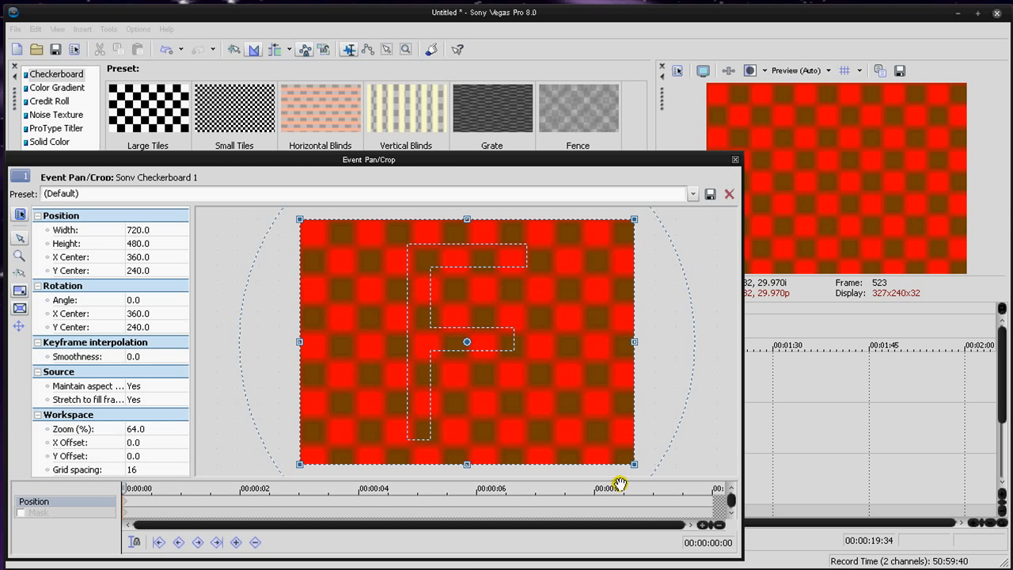
pyautogui.moveTo(640, 467); pyautogui.dragTo(672, 462)
pyautogui.click(735, 161)
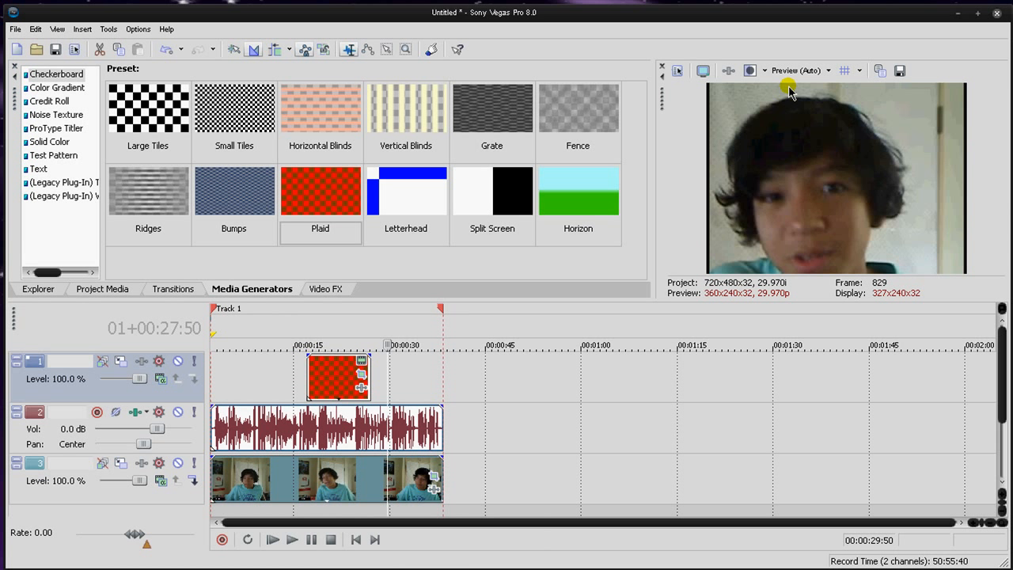
# Step: Shift the Plaid event slightly earlier on its track and set its Stretch to fill frame option to No
pyautogui.moveTo(361, 370); pyautogui.dragTo(356, 378)
pyautogui.click(356, 375)
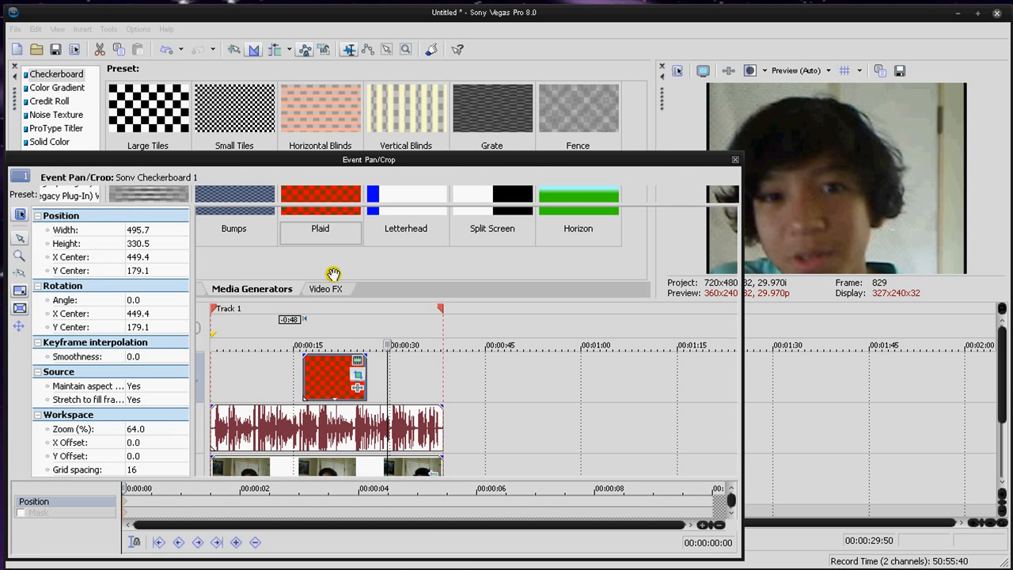
pyautogui.click(107, 400)
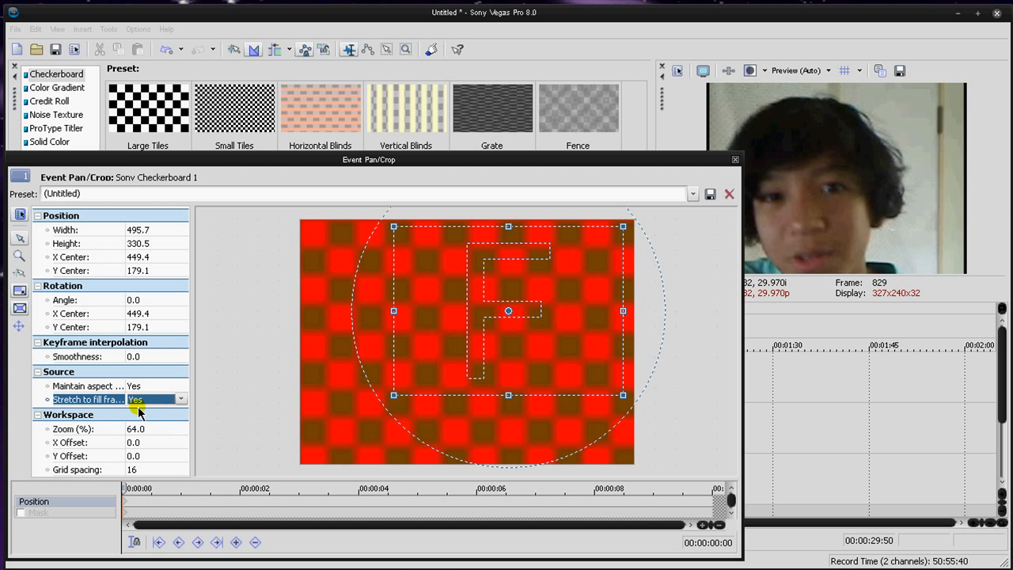
pyautogui.click(143, 400)
pyautogui.click(136, 421)
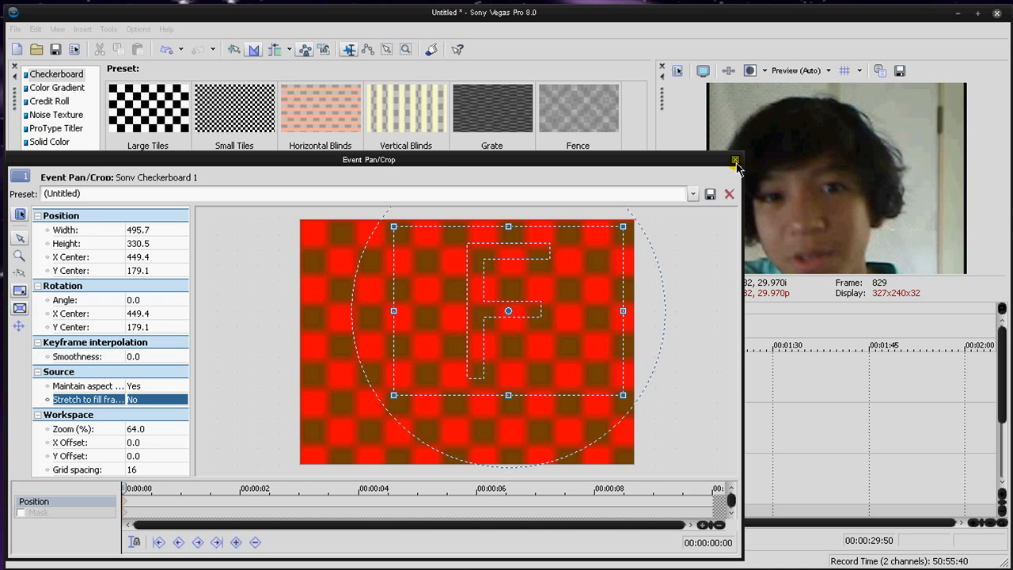
pyautogui.click(736, 162)
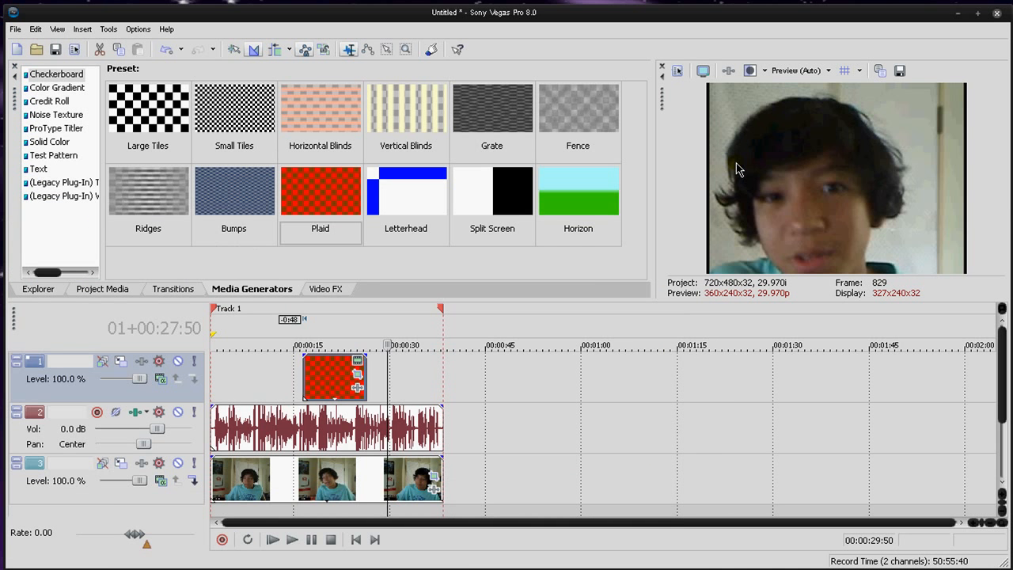
# Step: Set the Stretch to fill frame option to No in the webcam clip's Event Pan/Crop settings
pyautogui.click(436, 479)
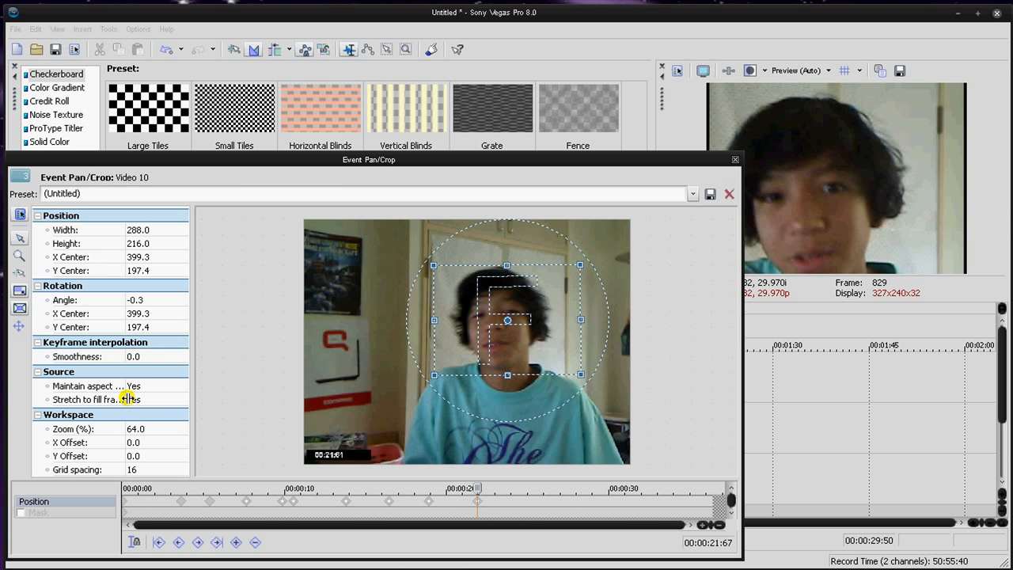
pyautogui.click(129, 399)
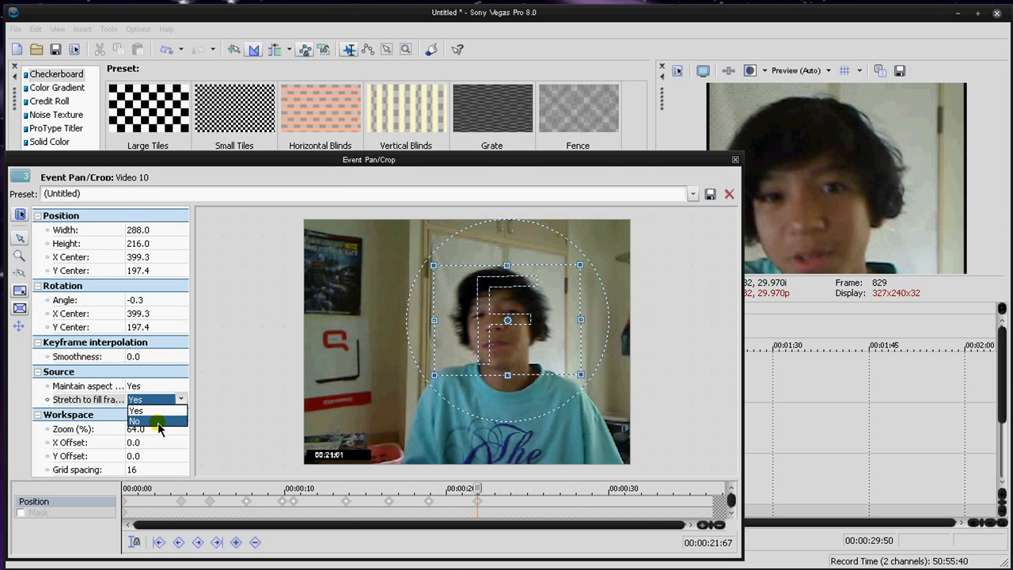
pyautogui.click(157, 421)
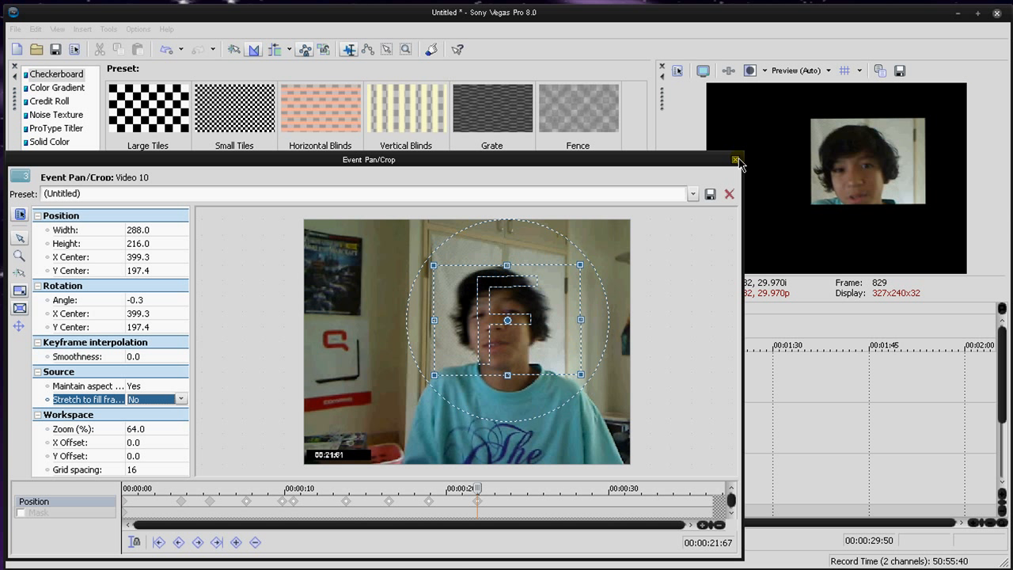
# Step: Adjust the webcam clip's crop frame to about 308.9 × 231.7, centred near 374.3, 195.8, and rotate it to about -7.7
pyautogui.moveTo(541, 300); pyautogui.dragTo(494, 300)
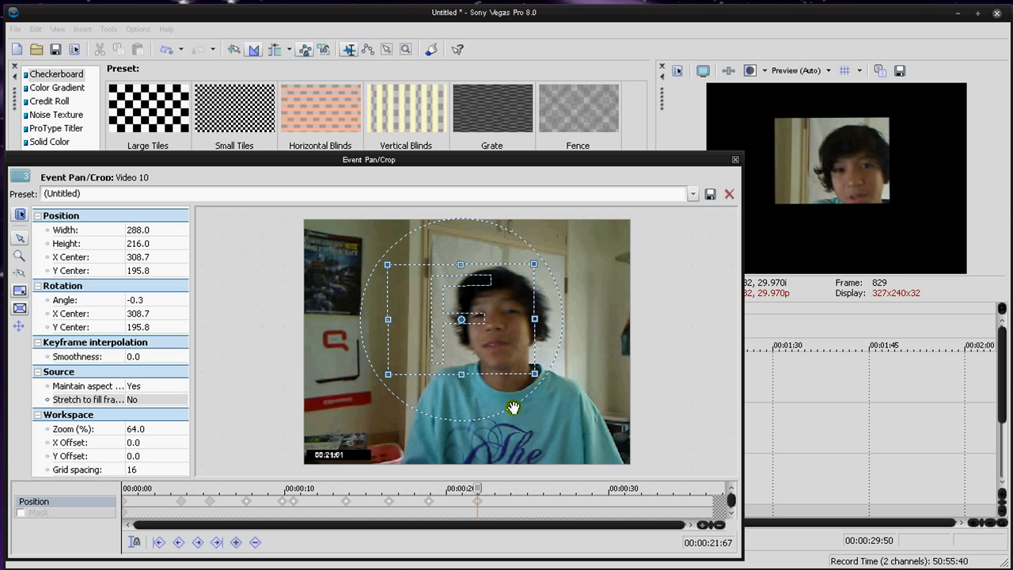
pyautogui.moveTo(535, 372); pyautogui.dragTo(557, 392)
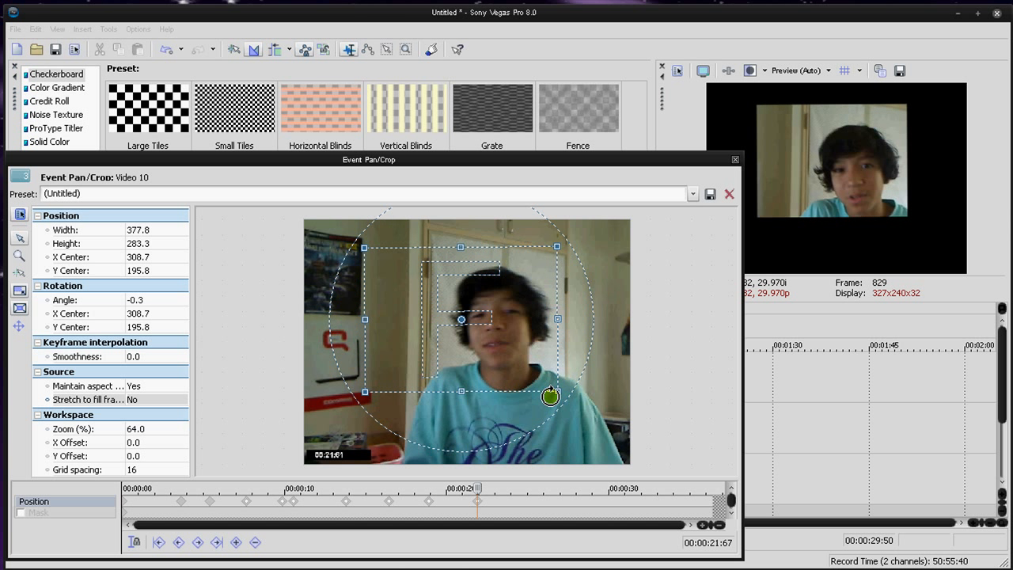
pyautogui.moveTo(448, 304); pyautogui.dragTo(473, 307)
pyautogui.moveTo(592, 250); pyautogui.dragTo(543, 220)
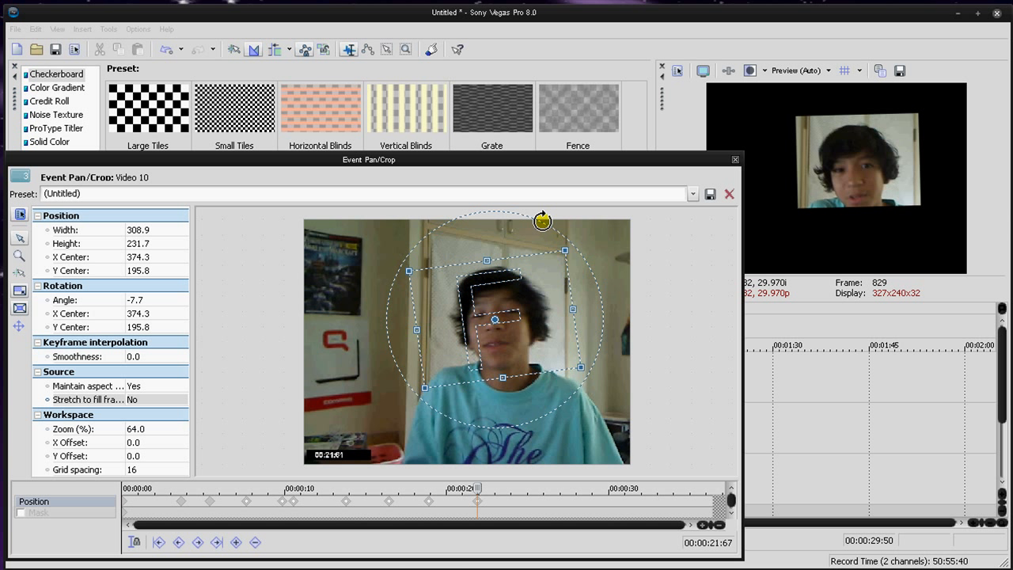
pyautogui.click(734, 159)
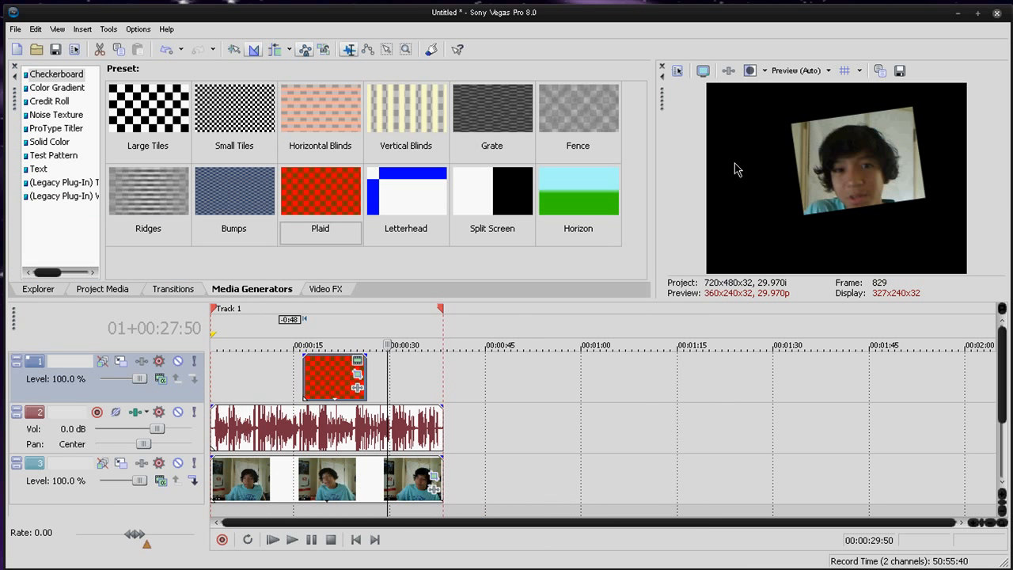
# Step: Shrink the Plaid event's crop frame to about 150.4 × 100.3 and centre it near 112.6, 66.6
pyautogui.click(339, 372)
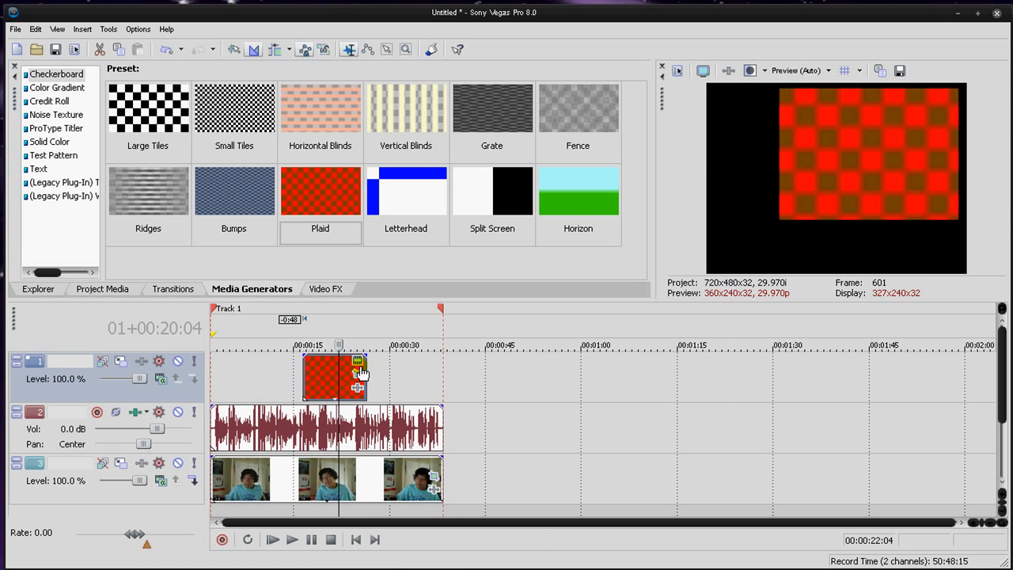
pyautogui.click(358, 375)
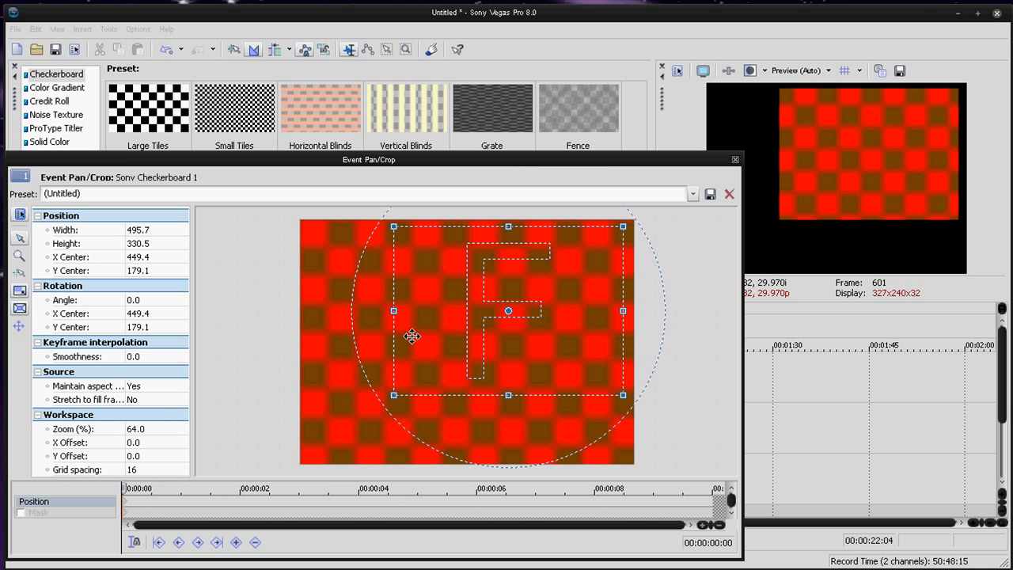
pyautogui.moveTo(412, 336); pyautogui.dragTo(369, 345)
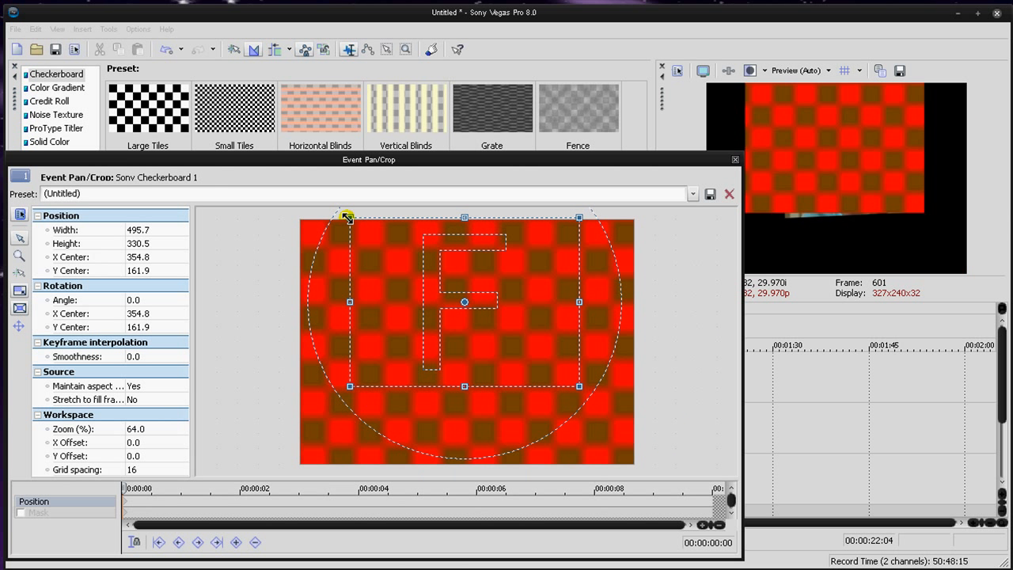
pyautogui.moveTo(350, 219); pyautogui.dragTo(423, 264)
pyautogui.moveTo(465, 301); pyautogui.dragTo(343, 252)
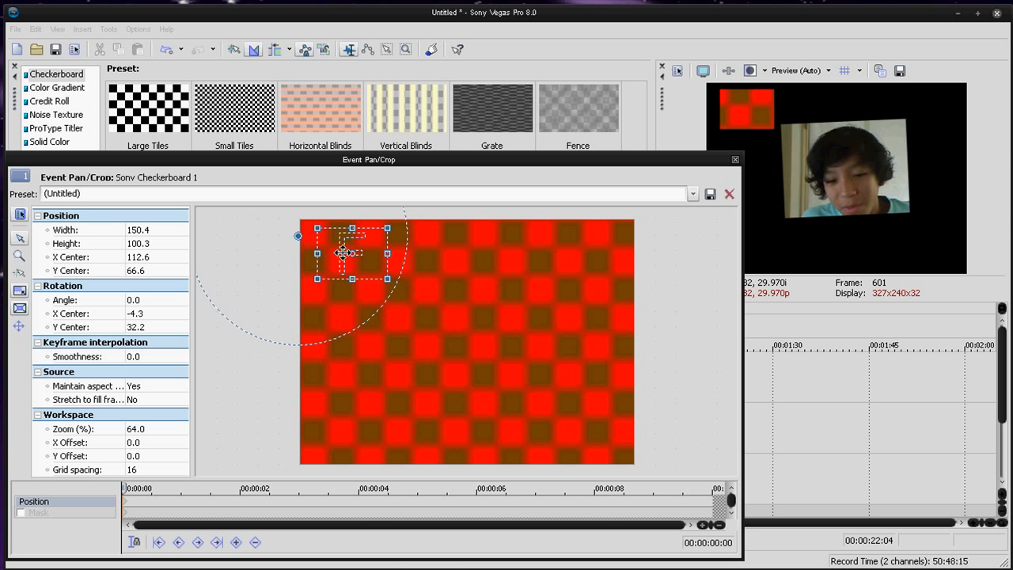
pyautogui.click(733, 161)
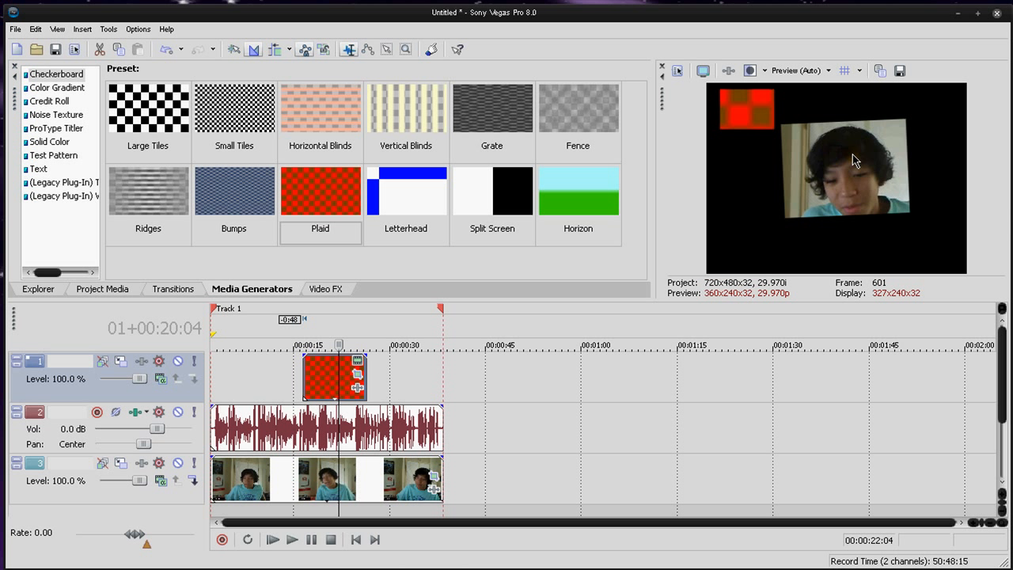
pyautogui.click(552, 421)
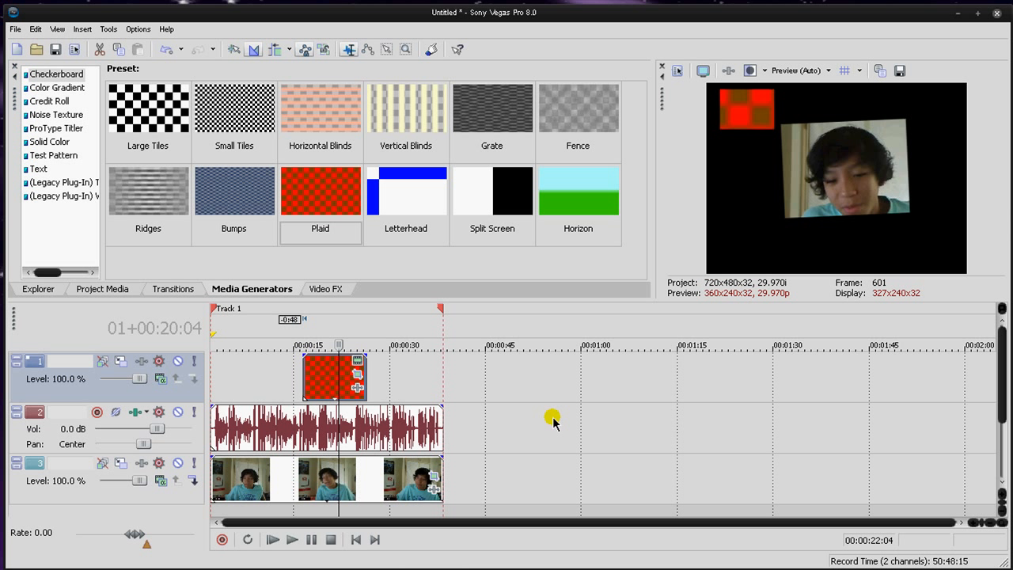